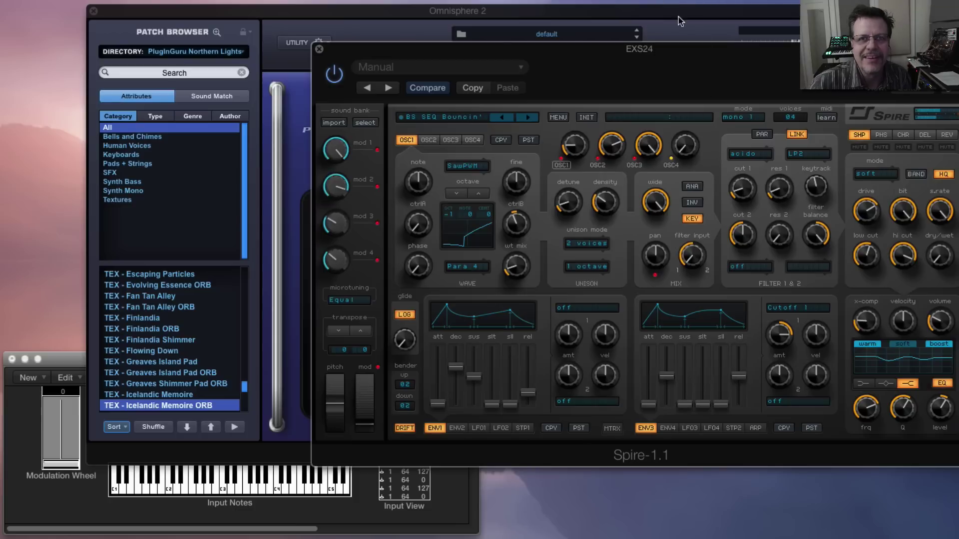
# Step: Reposition the Spire window and look through the settings of oscillators 2, 3 and 4, returning to oscillator 1
pyautogui.moveTo(766, 72); pyautogui.dragTo(550, 44)
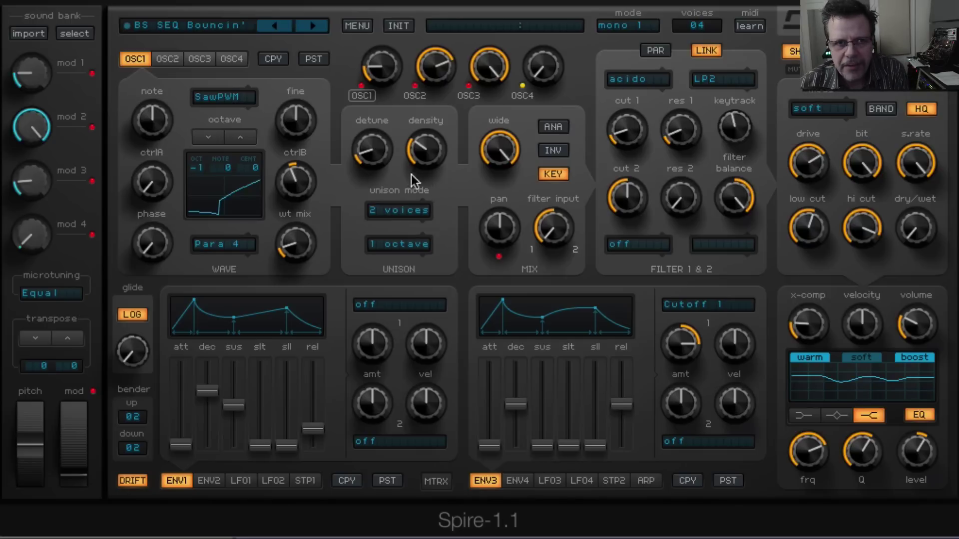
pyautogui.click(164, 60)
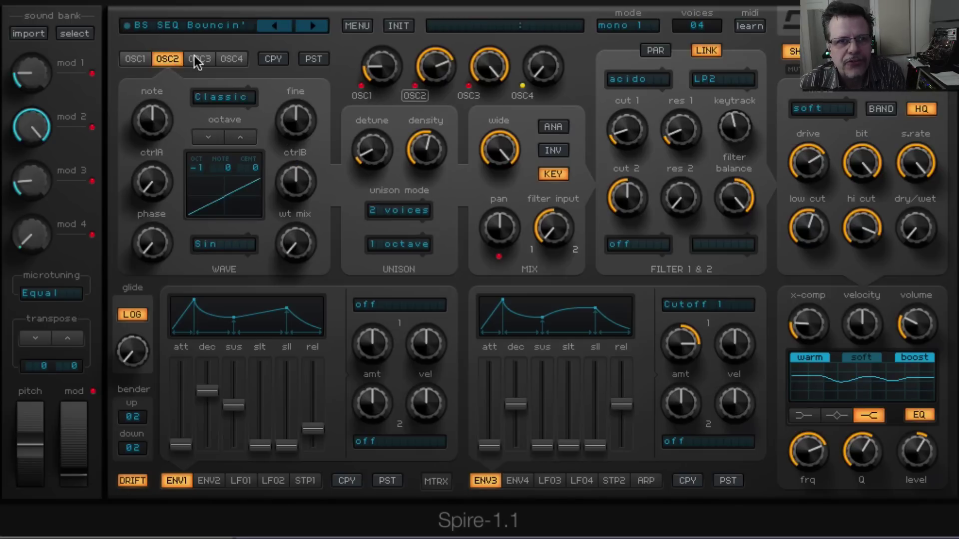
pyautogui.click(199, 60)
pyautogui.click(231, 59)
pyautogui.click(134, 61)
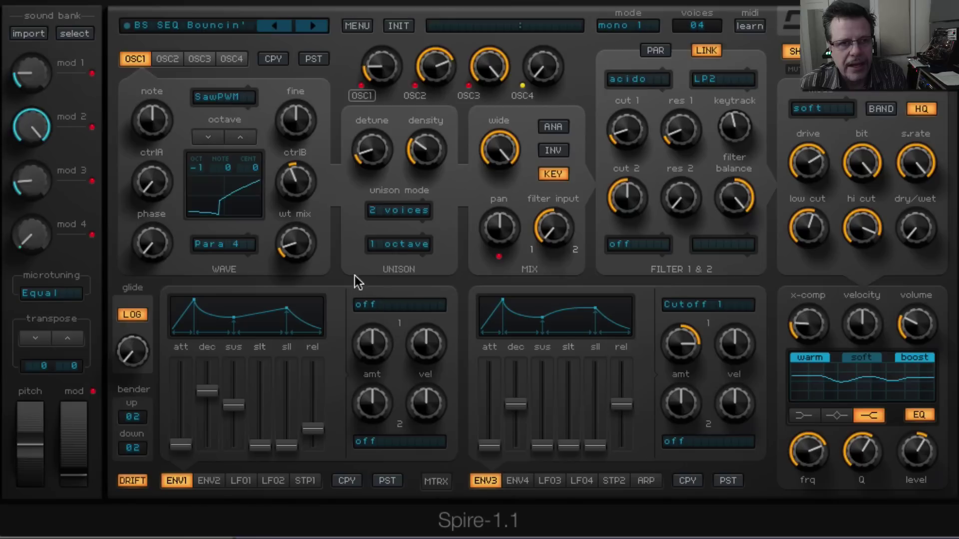
# Step: Examine oscillator 1's wave types, unison voice options and its detune, density and width controls without changing them
pyautogui.click(229, 97)
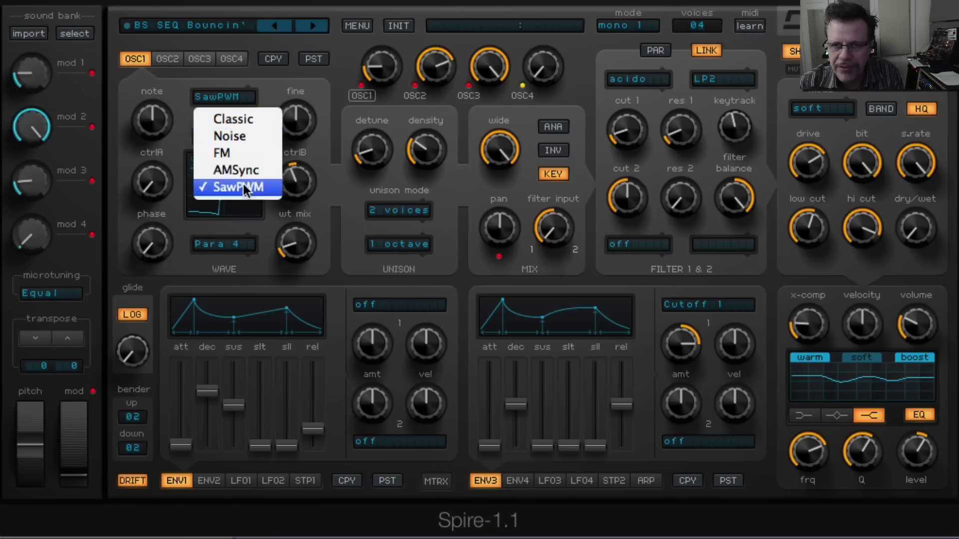
pyautogui.click(410, 207)
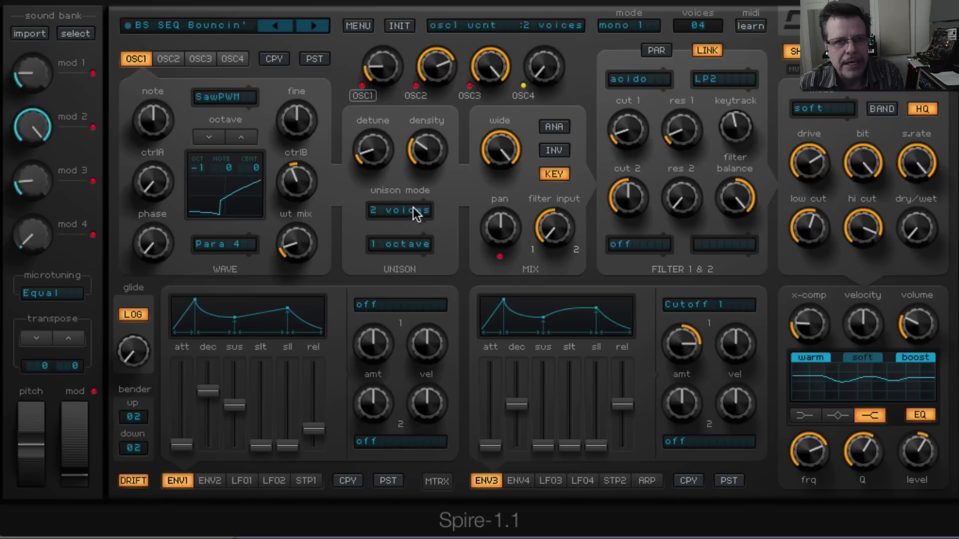
pyautogui.click(405, 209)
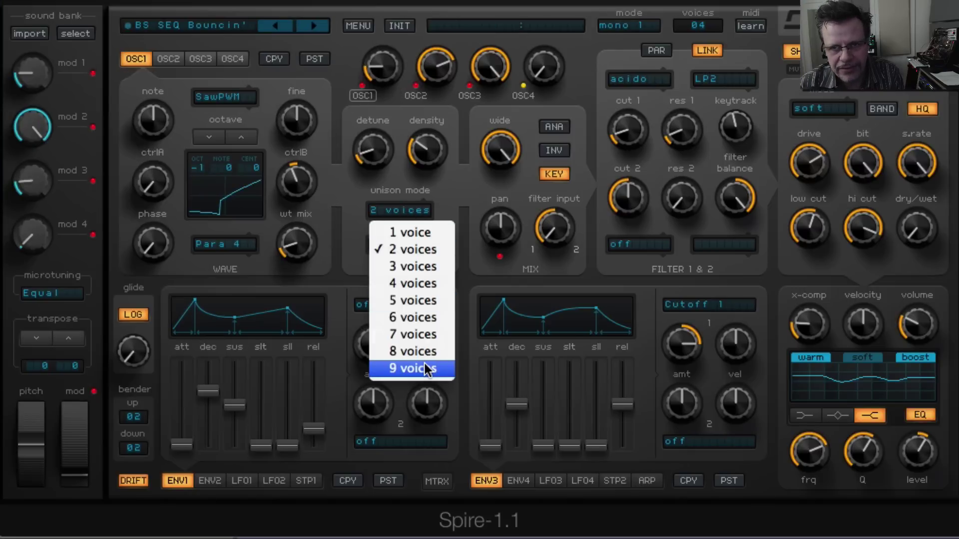
pyautogui.click(384, 127)
pyautogui.moveTo(435, 152)
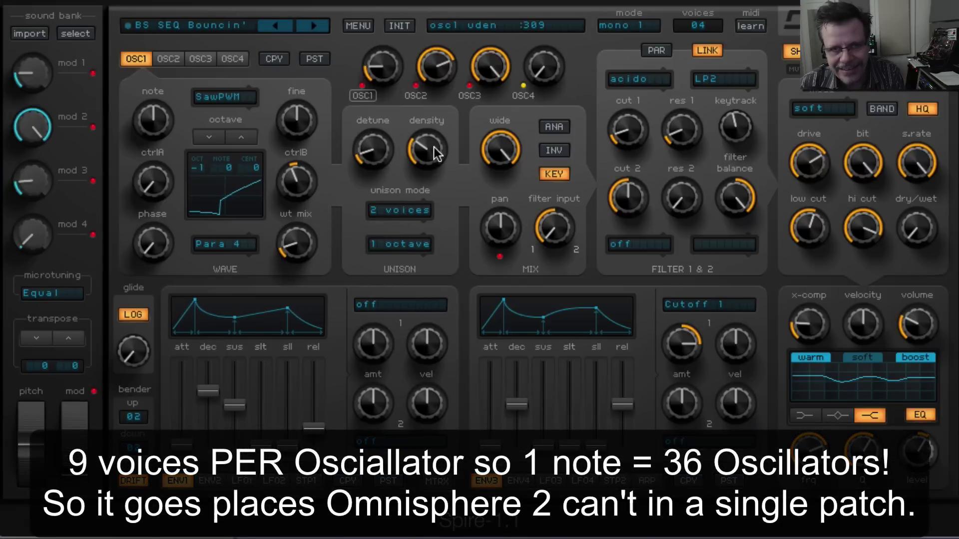
pyautogui.moveTo(500, 150)
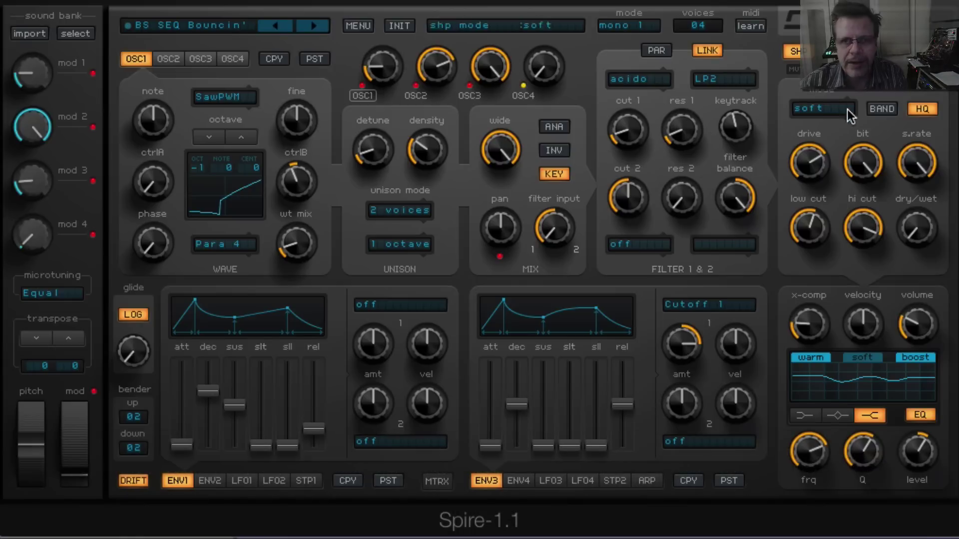
# Step: Look through the phaser, chorus, delay, reverb and shaper effect settings, ending on the reverb
pyautogui.click(833, 51)
pyautogui.click(855, 52)
pyautogui.click(890, 53)
pyautogui.click(924, 53)
pyautogui.click(807, 56)
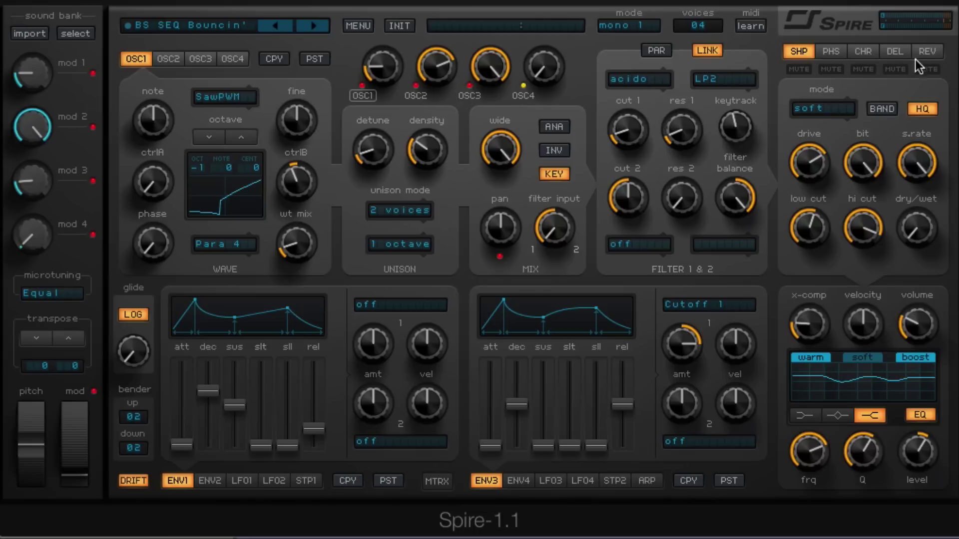
pyautogui.click(902, 53)
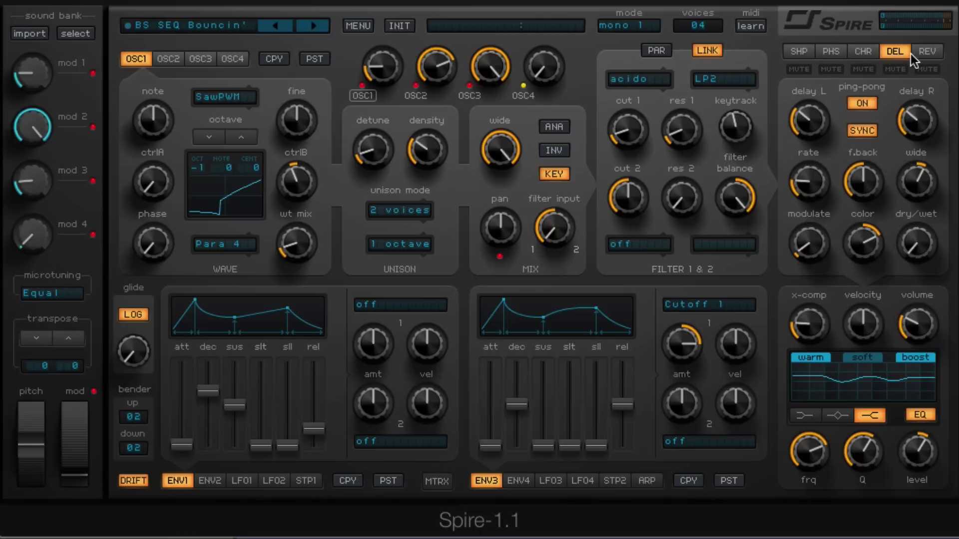
pyautogui.click(926, 53)
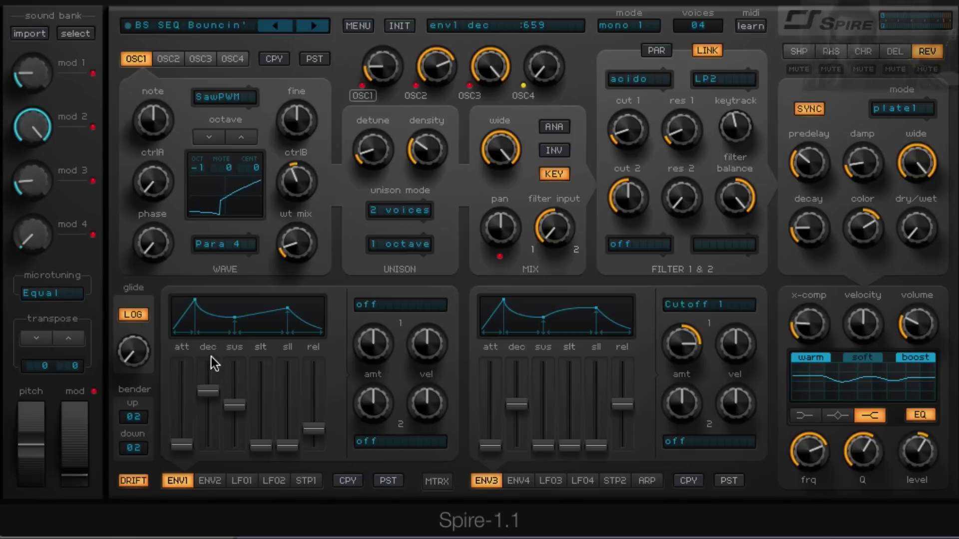
# Step: Inspect the settings of envelope 2, envelope 4, stepper 1 and the arpeggiator
pyautogui.click(209, 480)
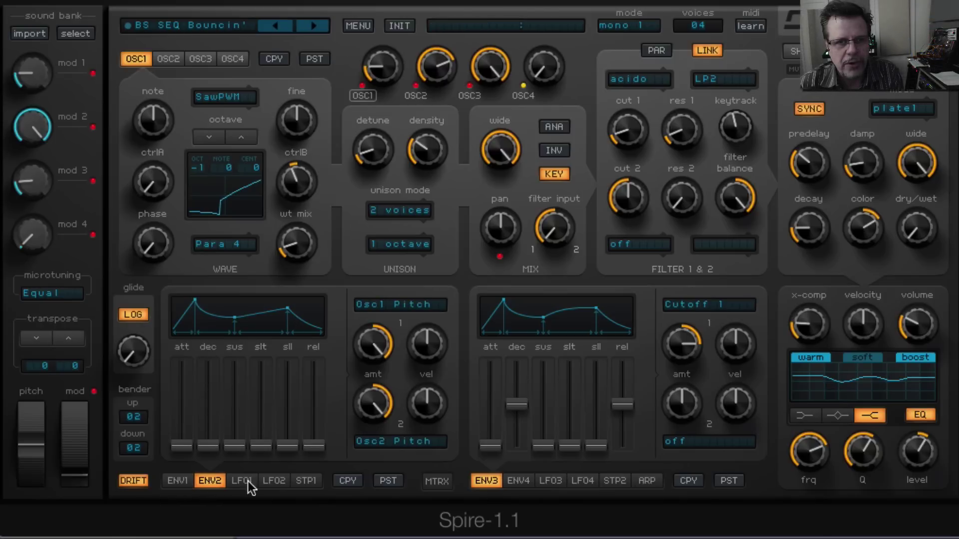
pyautogui.click(518, 480)
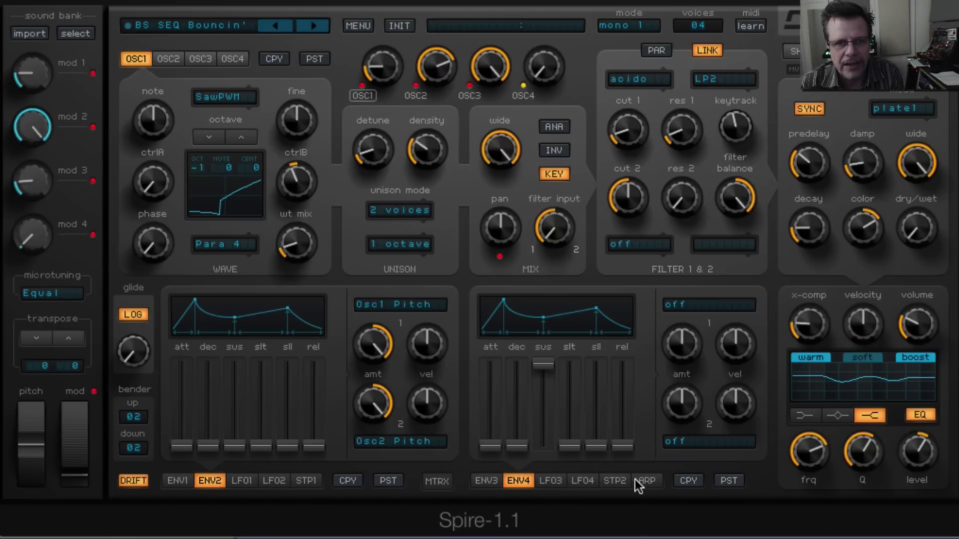
pyautogui.click(306, 481)
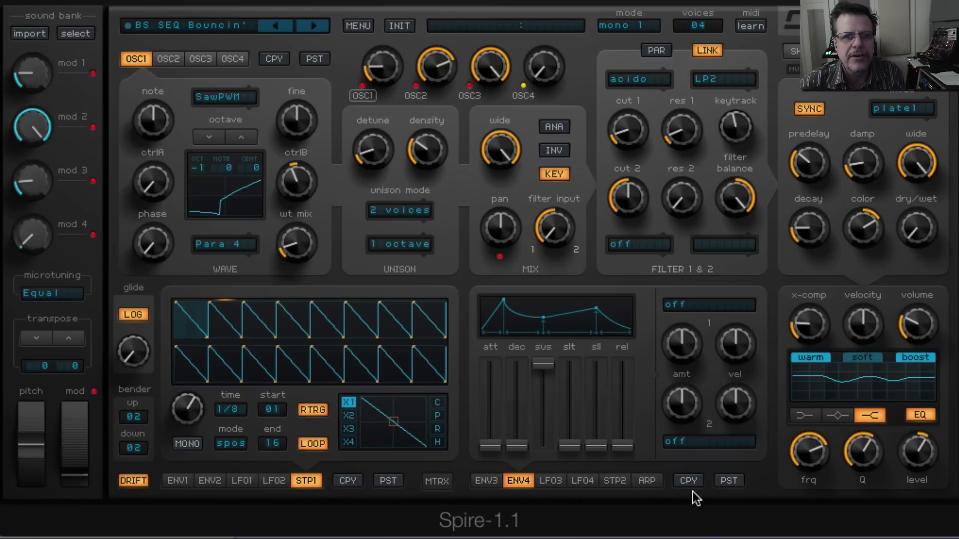
pyautogui.click(647, 481)
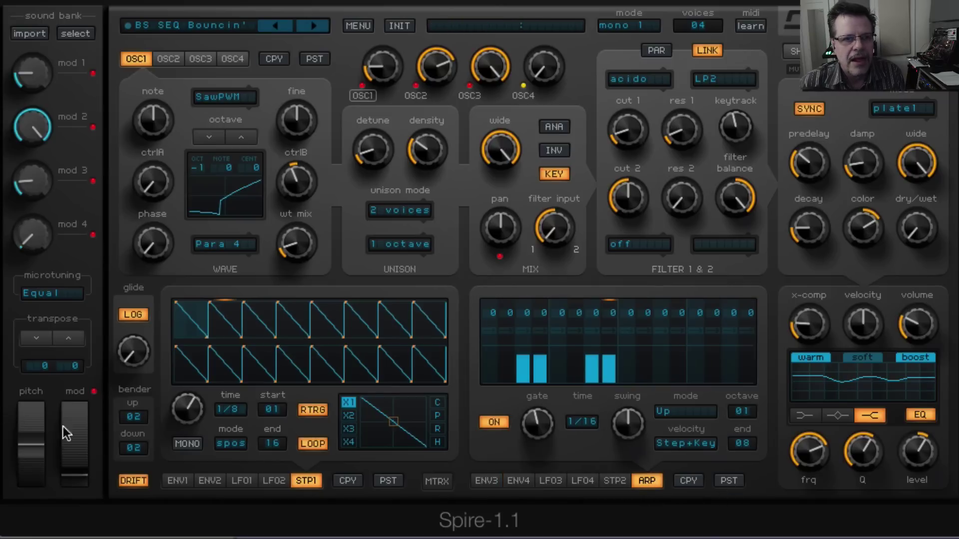
# Step: Review the modulation matrix assignments on pages 1, 2 and 3, returning to page 1
pyautogui.click(439, 482)
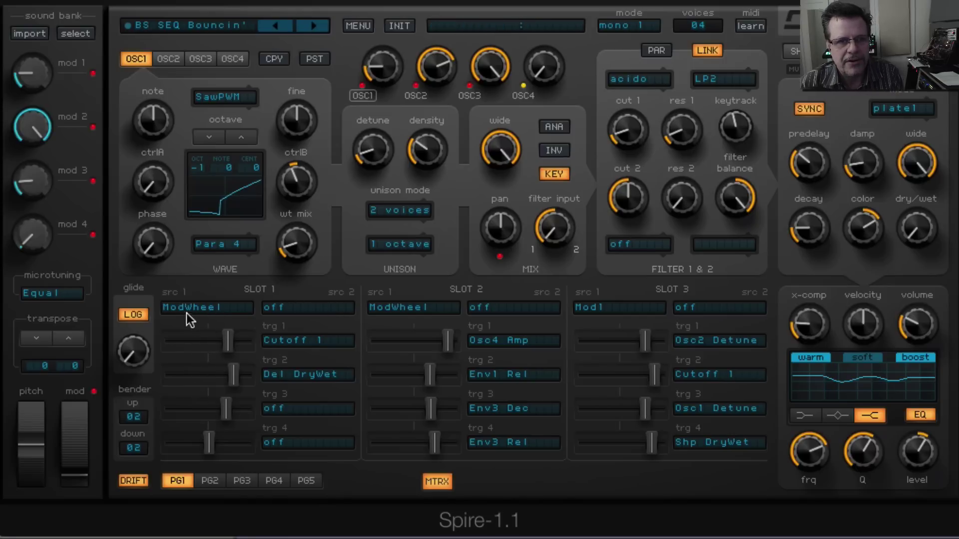
pyautogui.click(215, 480)
pyautogui.click(244, 480)
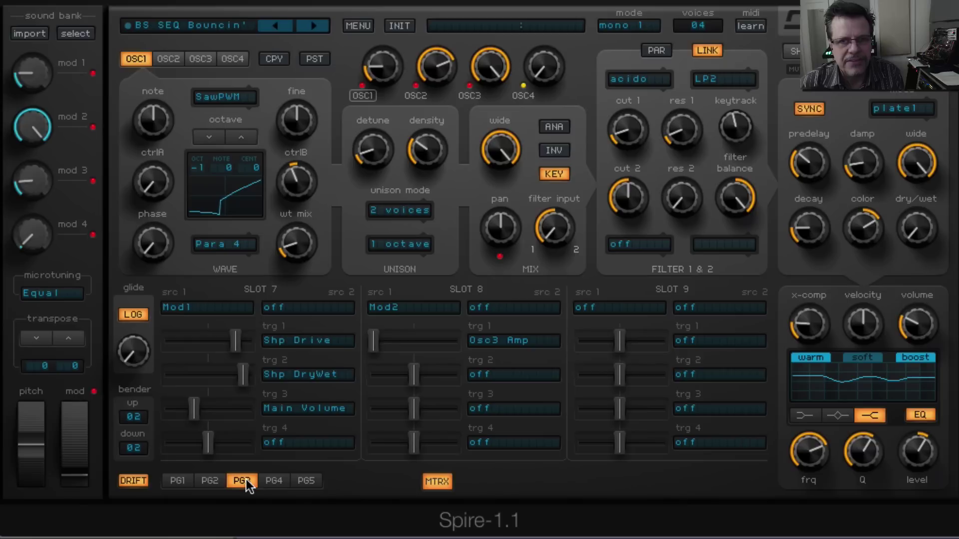
pyautogui.click(174, 480)
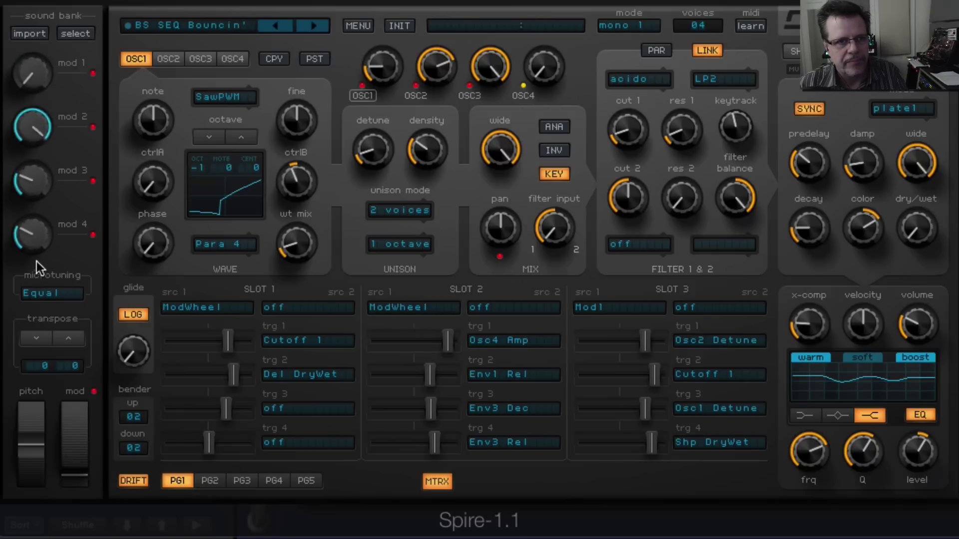
# Step: Audition the preset by raising the mod wheel and setting the mod 2 macro to 1000
pyautogui.scroll(5, 42, 251)
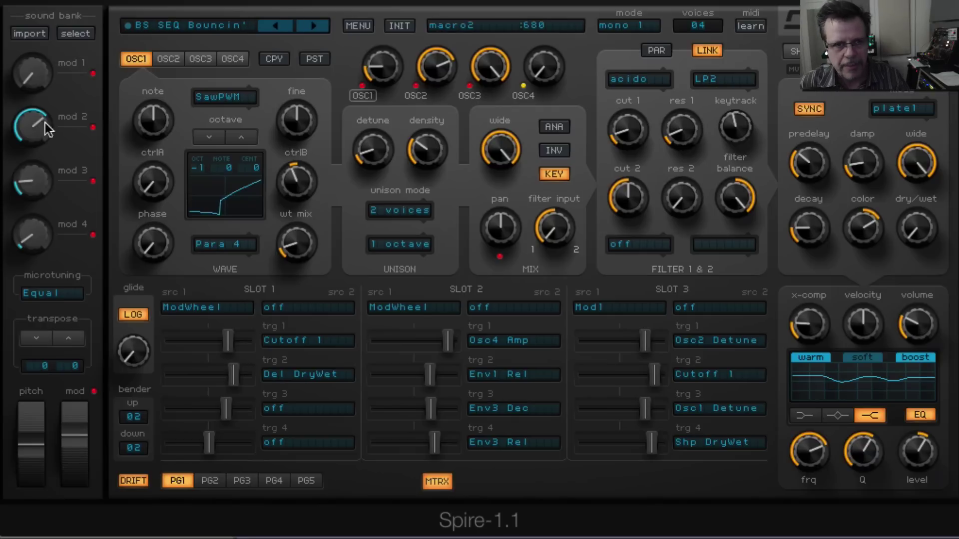
pyautogui.moveTo(88, 474)
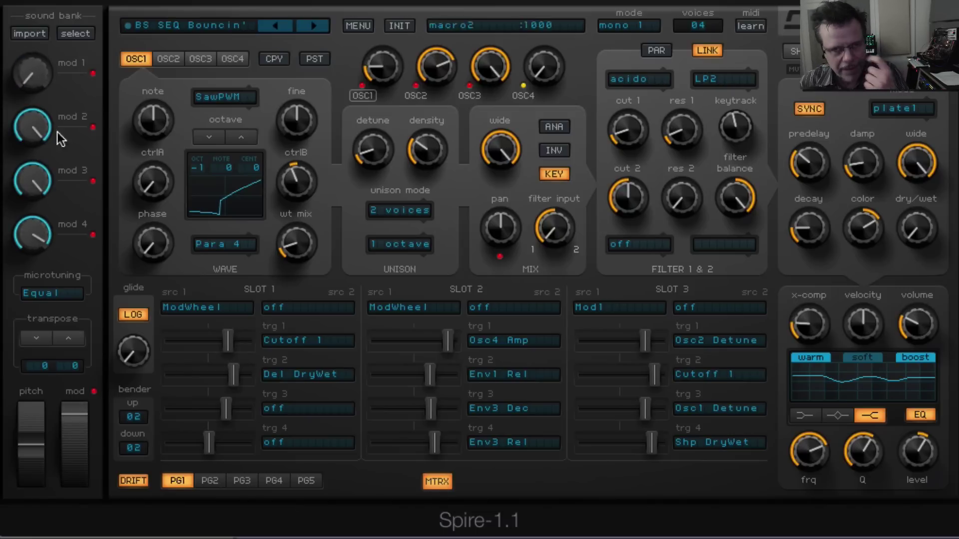
# Step: Look through the list of presets in the current sound bank without loading another one
pyautogui.click(200, 25)
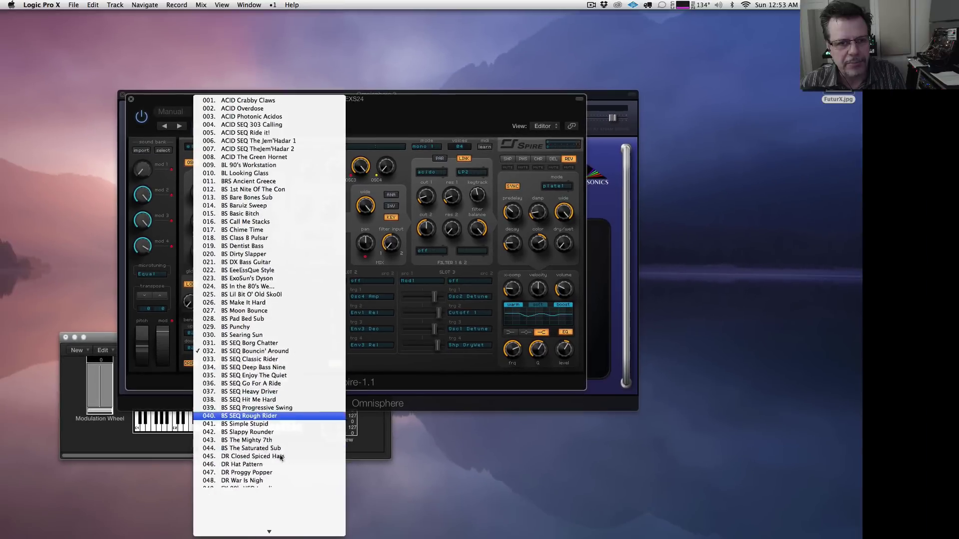
pyautogui.scroll(-10, 319, 538)
pyautogui.scroll(10, 274, 400)
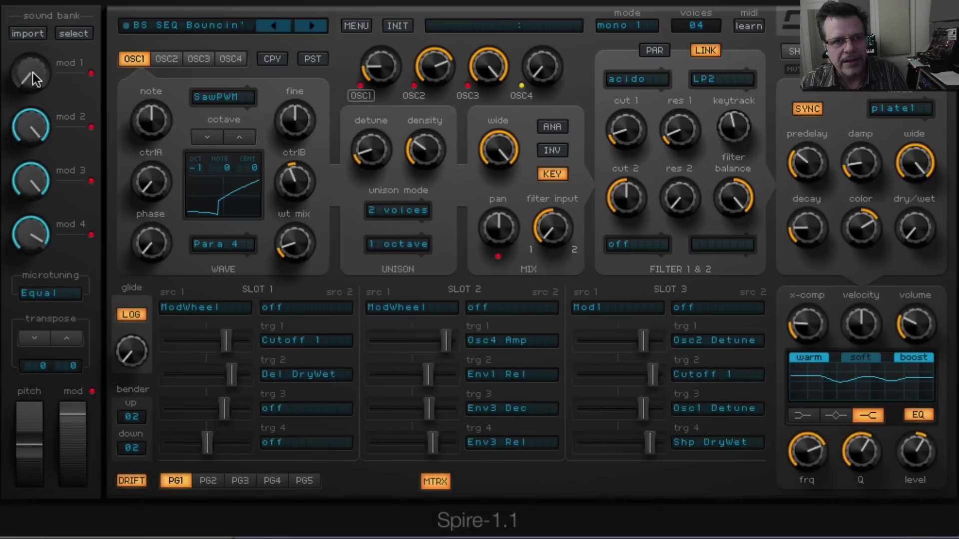
# Step: Try out the mod 1, mod 2, mod 3 and mod 4 macro knobs on the BS SEQ Bouncin' Around preset
pyautogui.moveTo(35, 68); pyautogui.dragTo(20, 80)
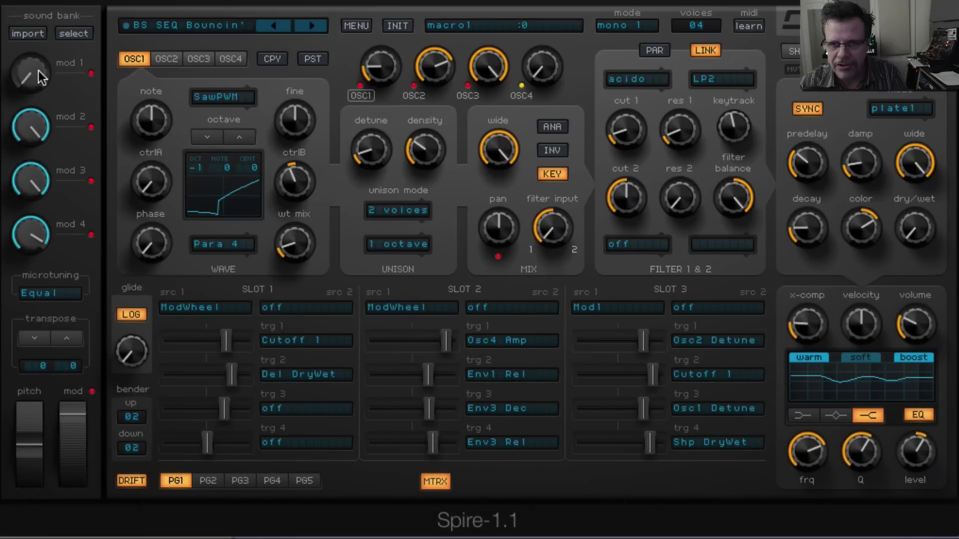
pyautogui.moveTo(35, 120); pyautogui.dragTo(26, 145)
pyautogui.click(34, 178)
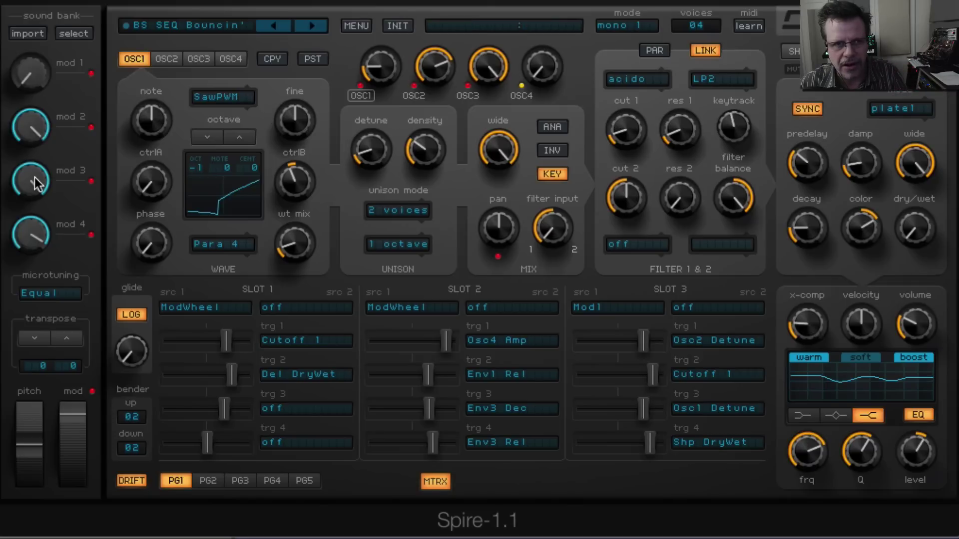
pyautogui.click(31, 245)
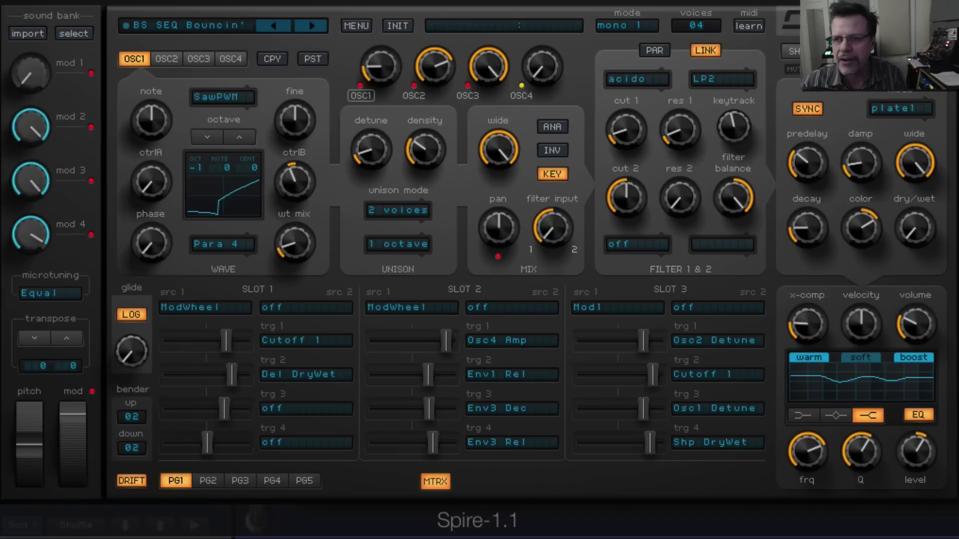
# Step: Load the BS SEQ Classic Rider preset and try its mod wheel and mod macros, including mod 4 at 1000, returning the macros to 0
pyautogui.click(309, 26)
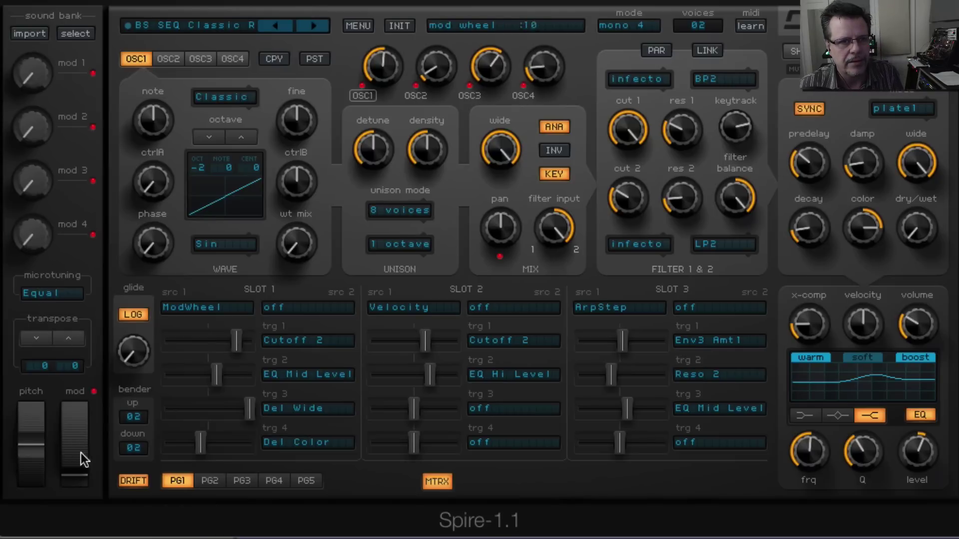
pyautogui.moveTo(80, 445); pyautogui.dragTo(75, 415)
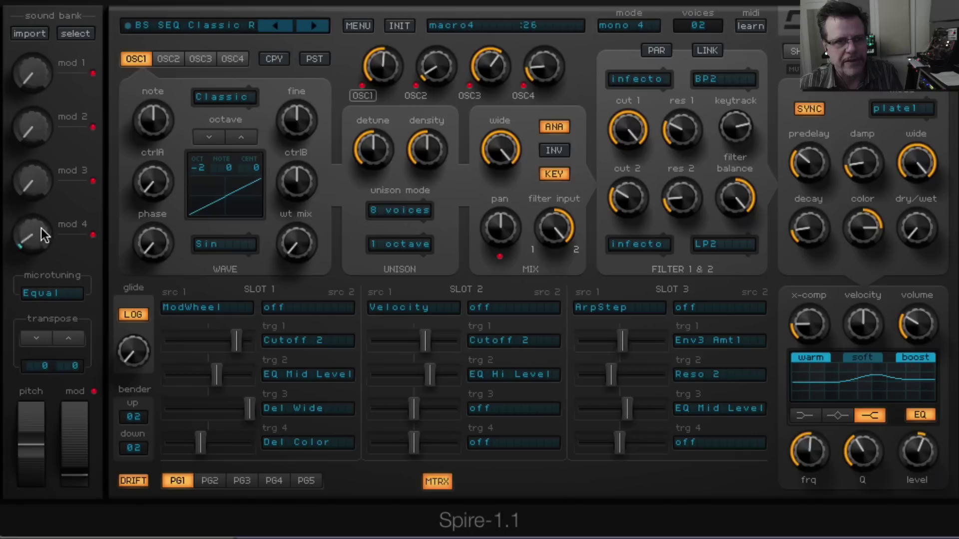
pyautogui.moveTo(42, 225); pyautogui.dragTo(58, 105)
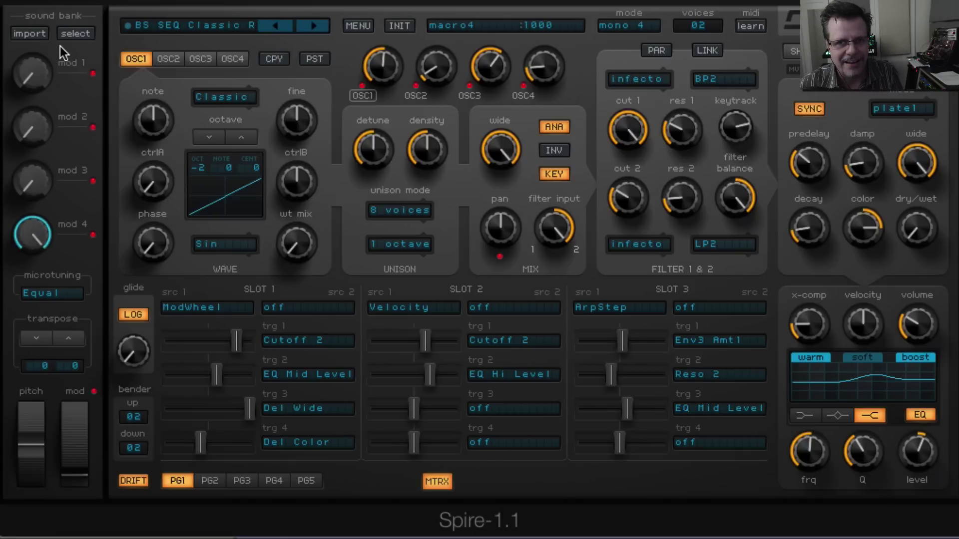
pyautogui.doubleClick(32, 233)
pyautogui.moveTo(46, 209); pyautogui.dragTo(40, 56)
pyautogui.doubleClick(30, 178)
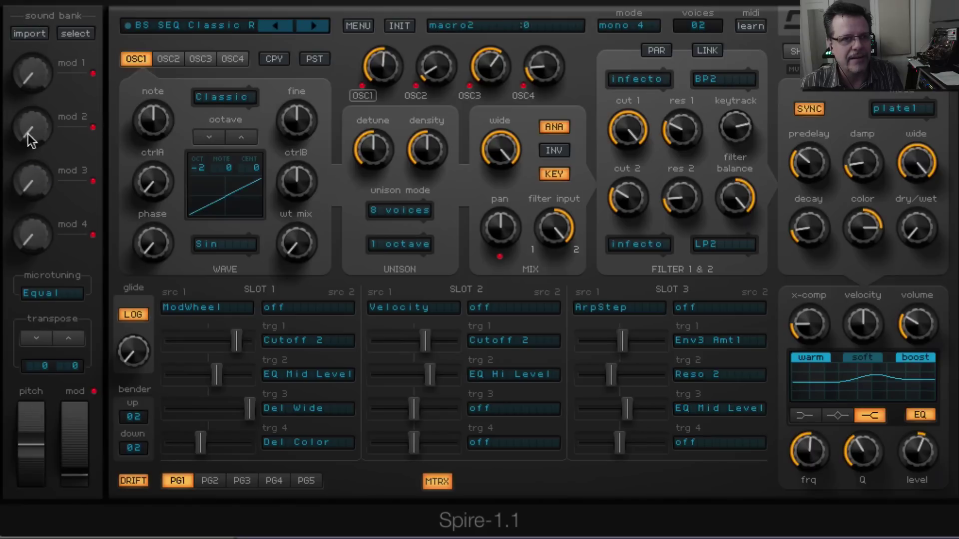
pyautogui.moveTo(28, 138); pyautogui.dragTo(37, 5)
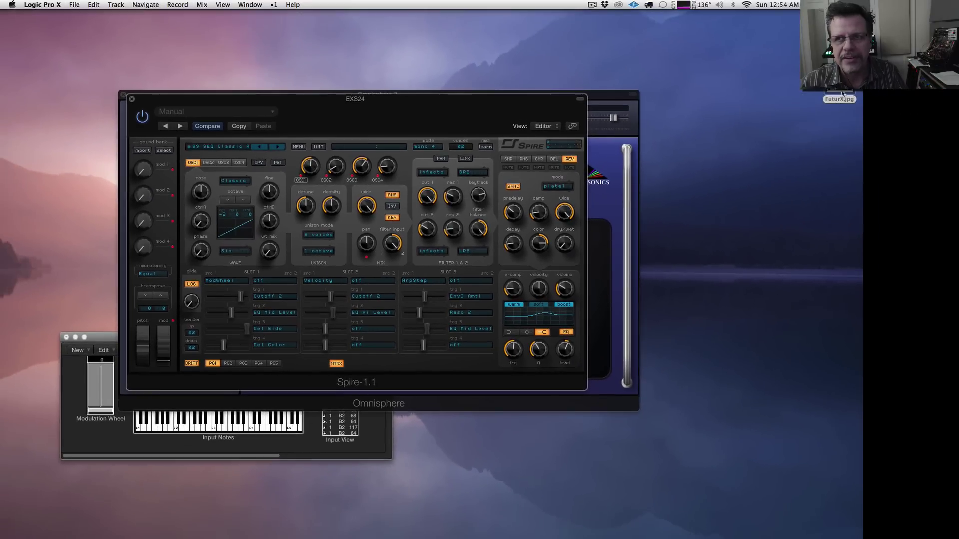
# Step: Preview the FuturX.jpg image on the desktop
pyautogui.click(833, 101)
pyautogui.press('space')
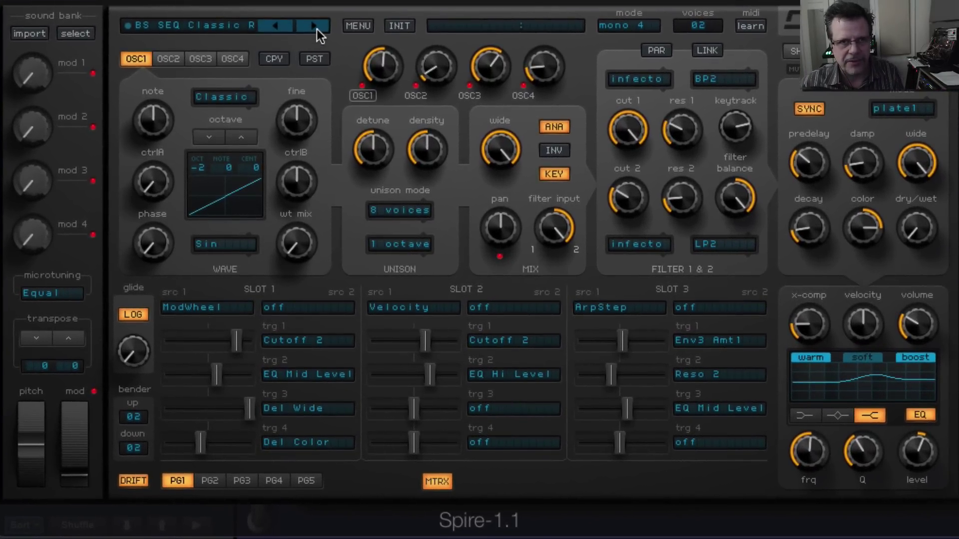
# Step: Advance through the next bass sequence presets in Spire, past BS SEQ Enjoy The Quiet and BS SEQ Go For A Ride
pyautogui.click(317, 28)
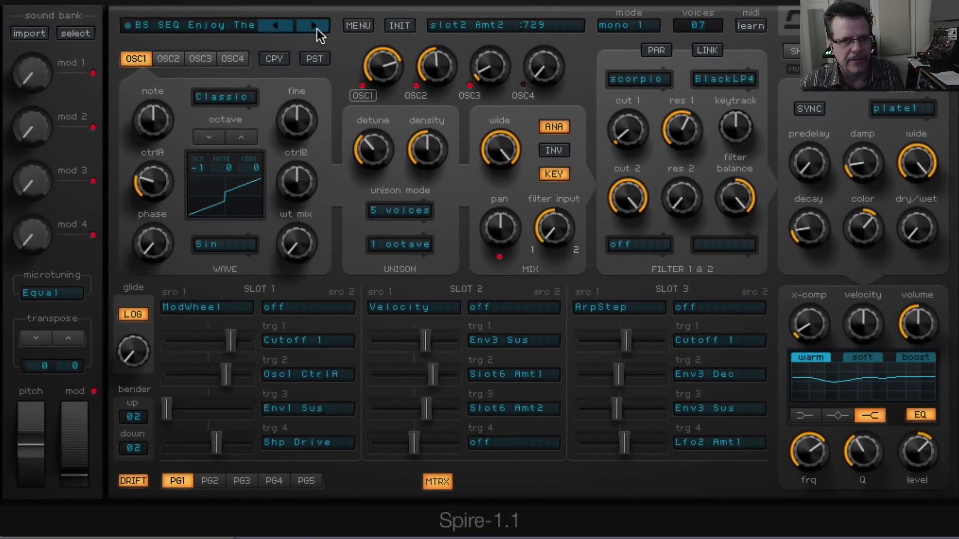
pyautogui.click(316, 28)
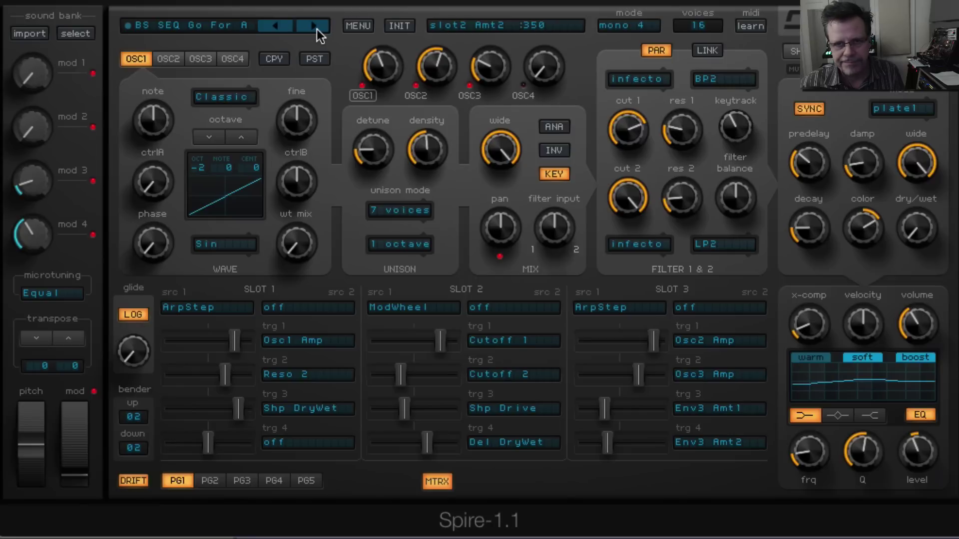
pyautogui.click(317, 28)
pyautogui.click(317, 28)
pyautogui.click(317, 28)
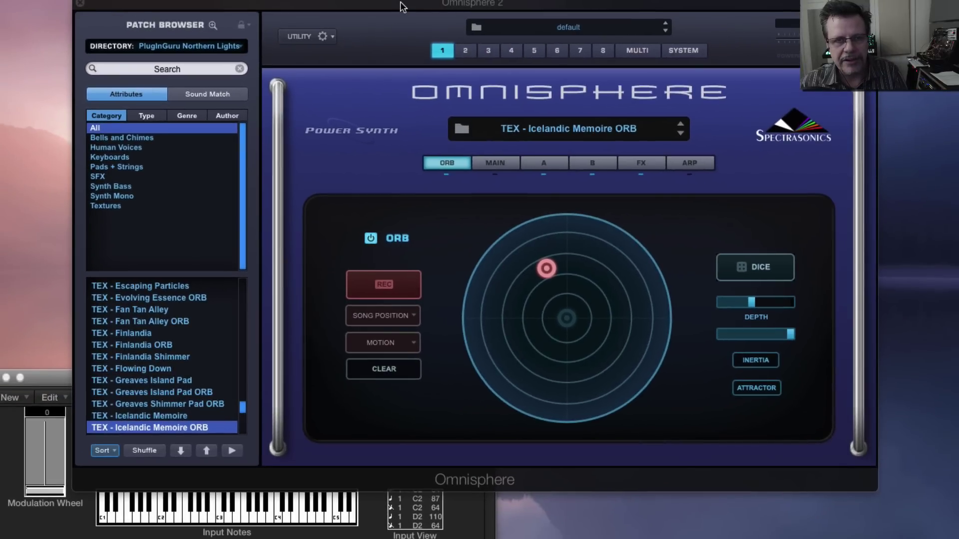
# Step: Shift the Omnisphere window slightly upward
pyautogui.moveTo(402, 6); pyautogui.dragTo(406, 0)
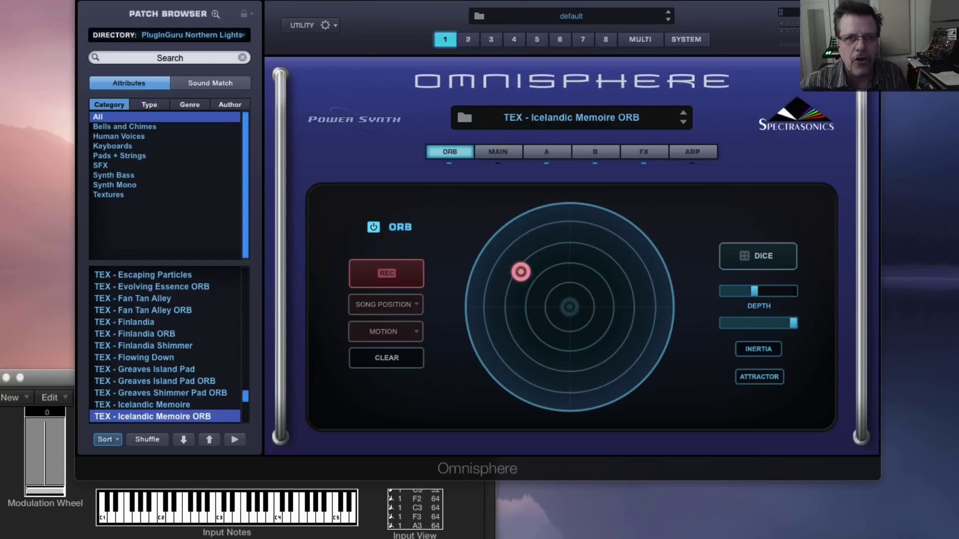
# Step: Review the main, layer A, layer B and effects pages of the TEX - Icelandic Memoire ORB patch, ending on its Orb
pyautogui.click(502, 150)
pyautogui.click(558, 152)
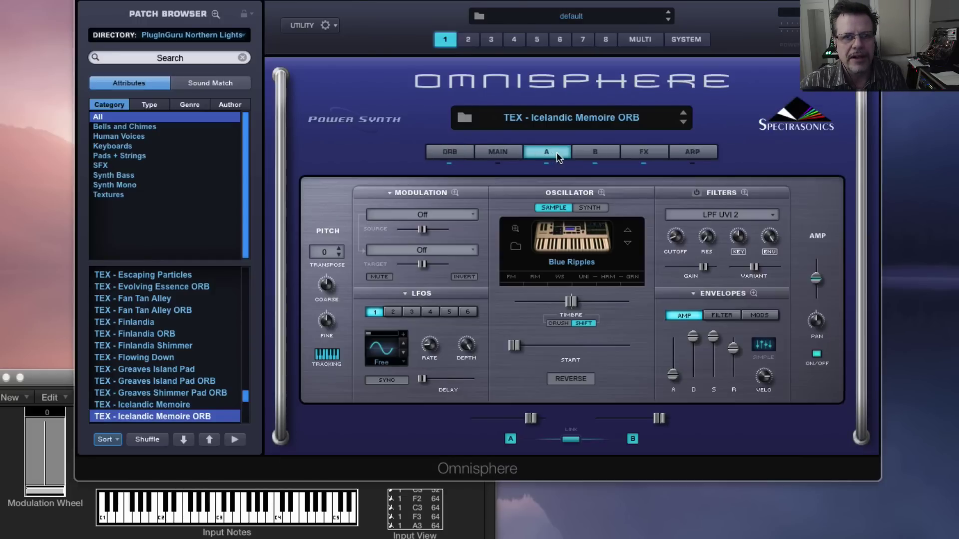
pyautogui.click(639, 153)
pyautogui.click(595, 152)
pyautogui.click(498, 151)
pyautogui.click(443, 152)
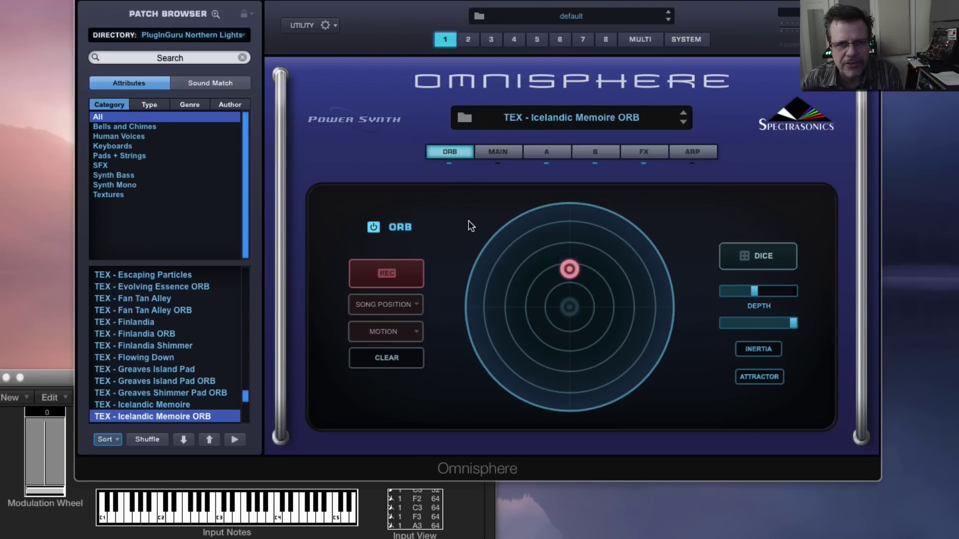
# Step: Load the TEX - Fan Tan Alley ORB patch, followed by TEX - Maple Skies ORB, to audition their Orb motion
pyautogui.click(157, 310)
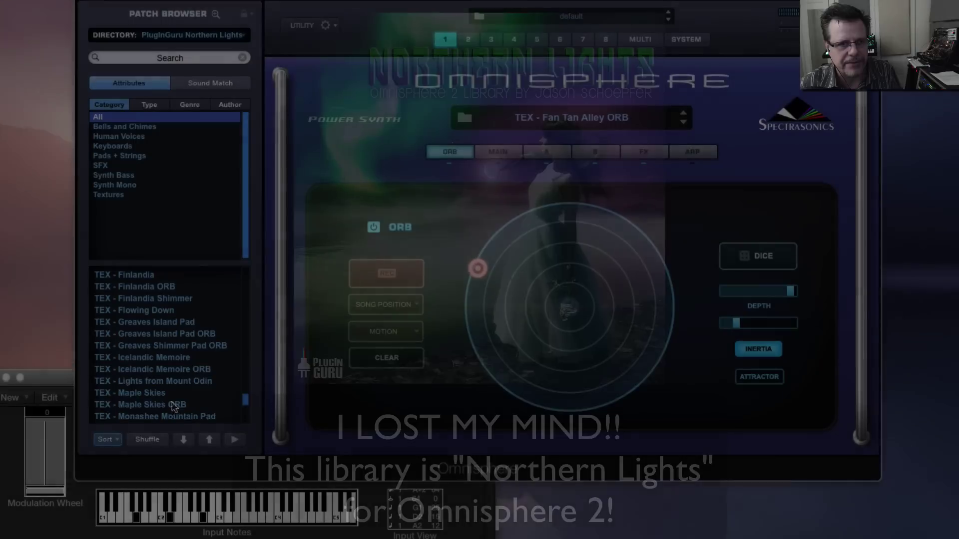
pyautogui.click(172, 405)
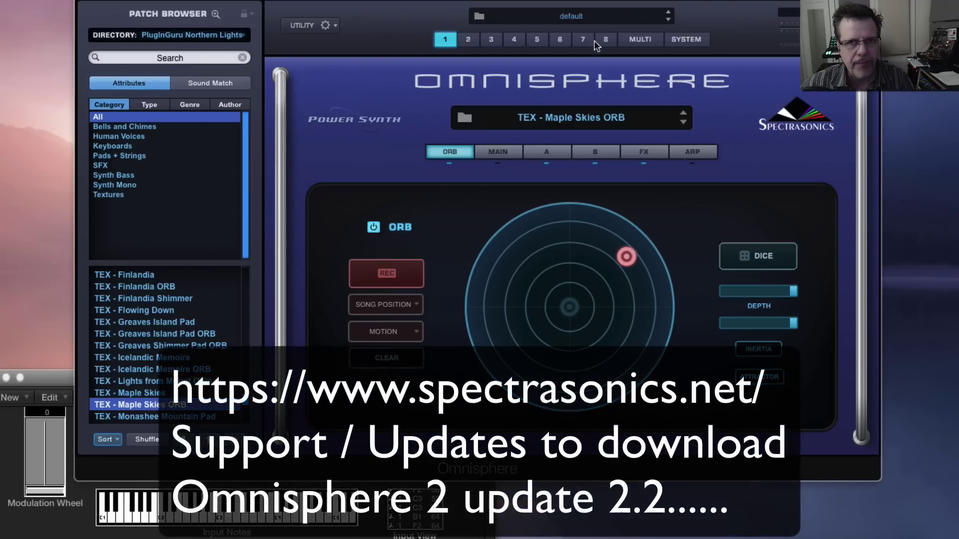
# Step: Browse multis from the PlugInGuru OMG Drums V1 directory and load Dubstep - KONVIKT JL GRV
pyautogui.click(648, 43)
pyautogui.click(181, 36)
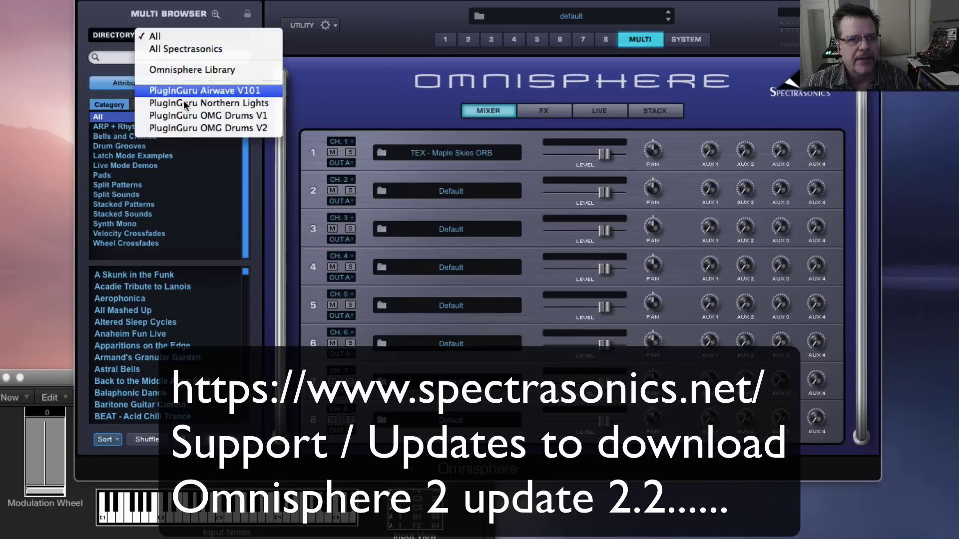
pyautogui.click(200, 115)
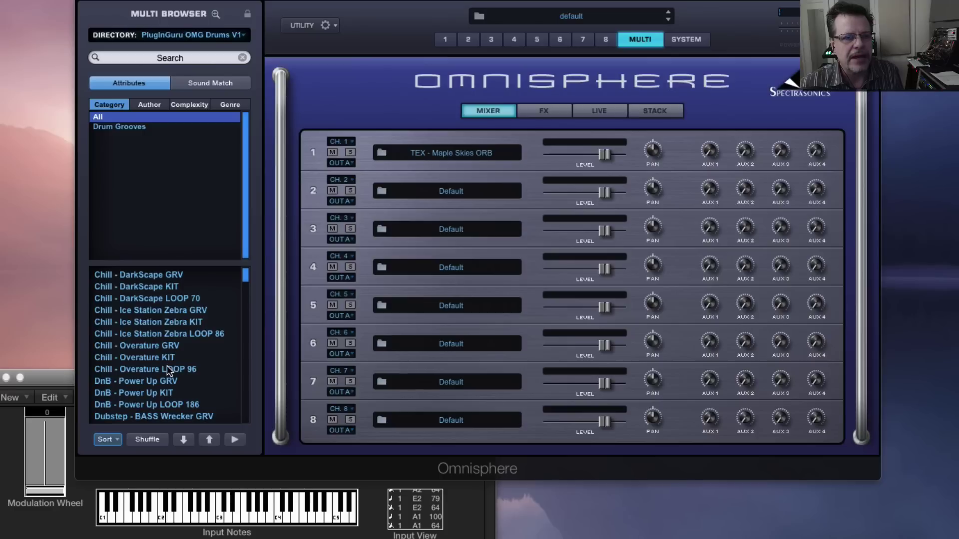
pyautogui.scroll(-8, 167, 370)
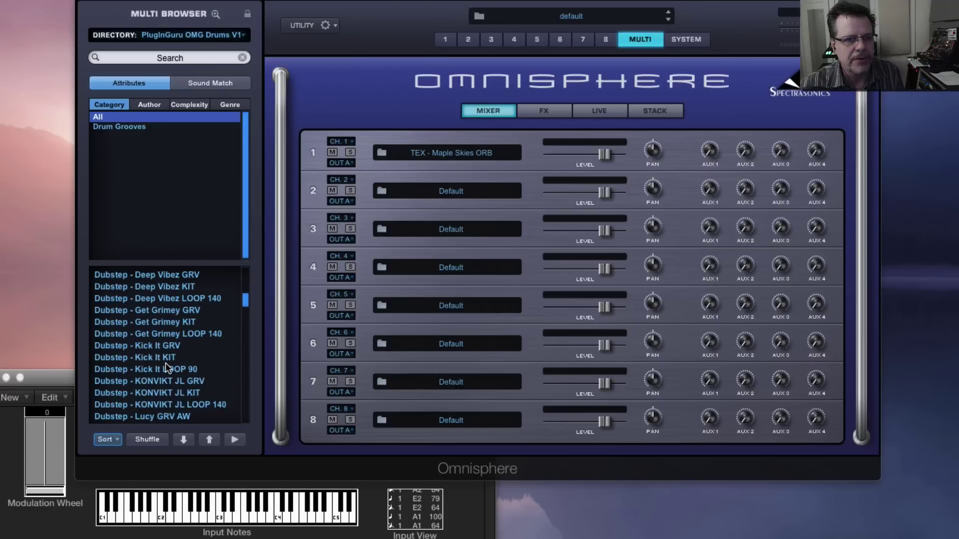
pyautogui.scroll(-1, 188, 402)
pyautogui.click(165, 346)
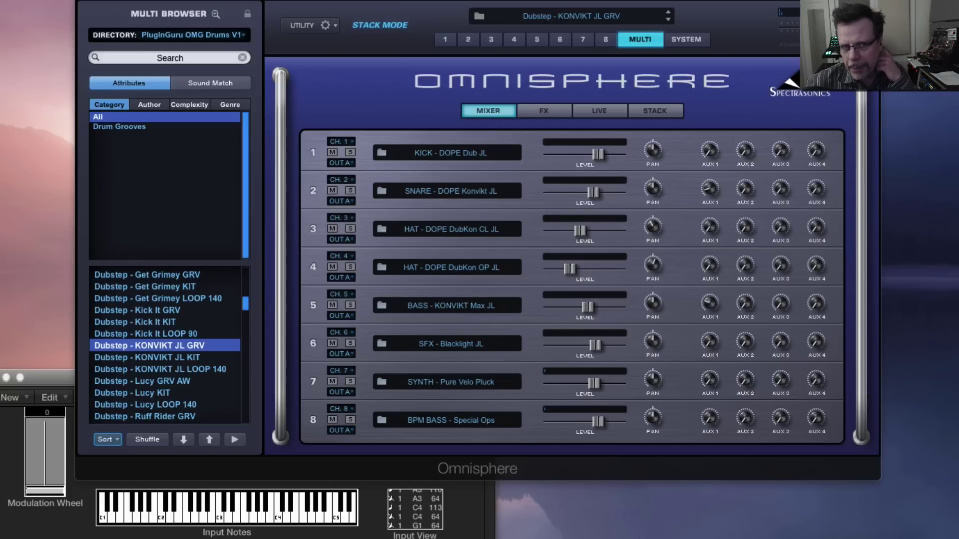
# Step: Examine the multi's stack note zones, its Aux 1 effects and its master effects rack
pyautogui.click(657, 111)
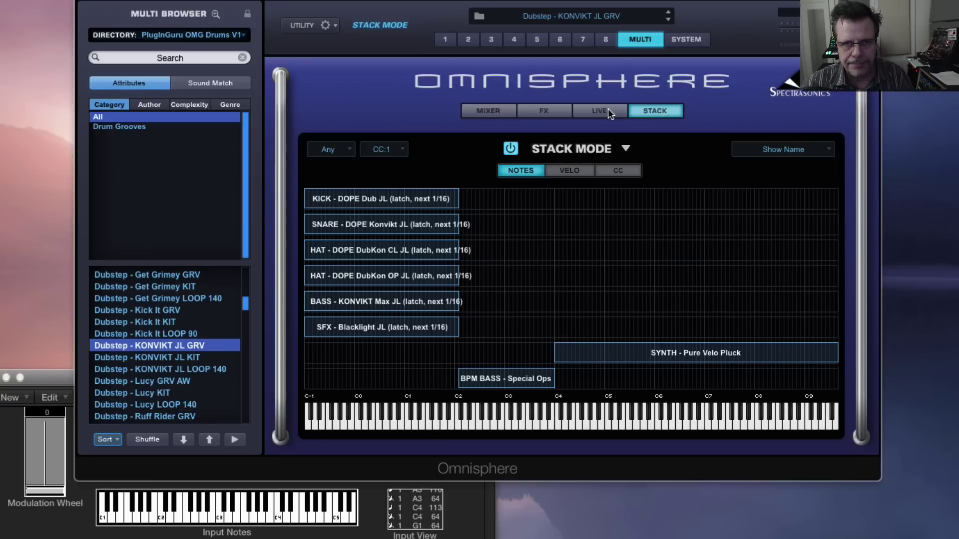
pyautogui.click(540, 112)
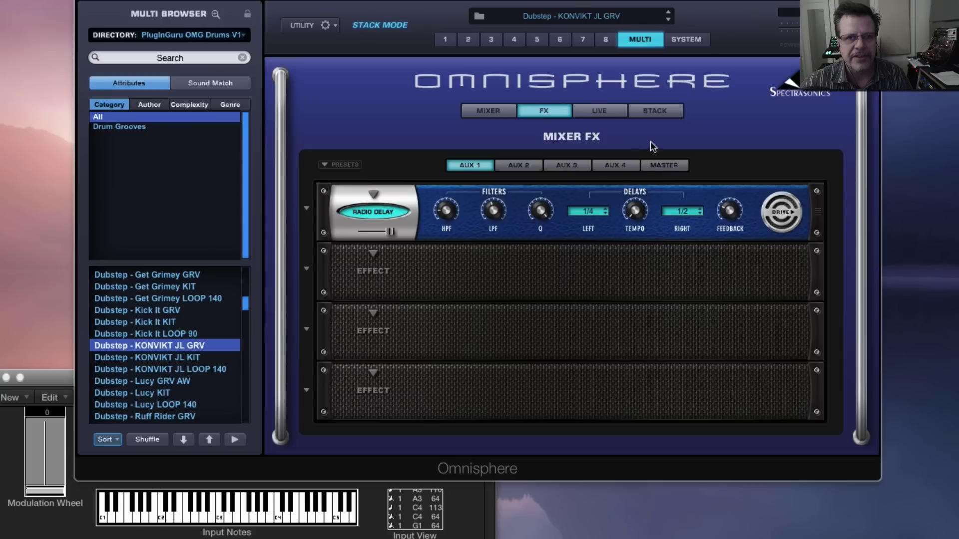
pyautogui.click(664, 165)
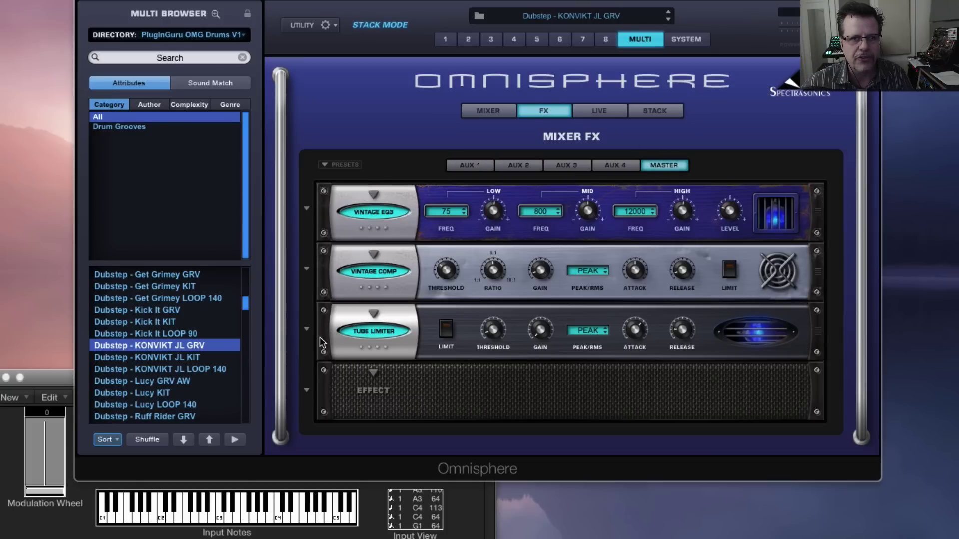
# Step: Swap Vintage EQ3 and Vintage Comp in the master rack and add a Pro-Verb in the empty fourth slot
pyautogui.moveTo(322, 338); pyautogui.dragTo(827, 332)
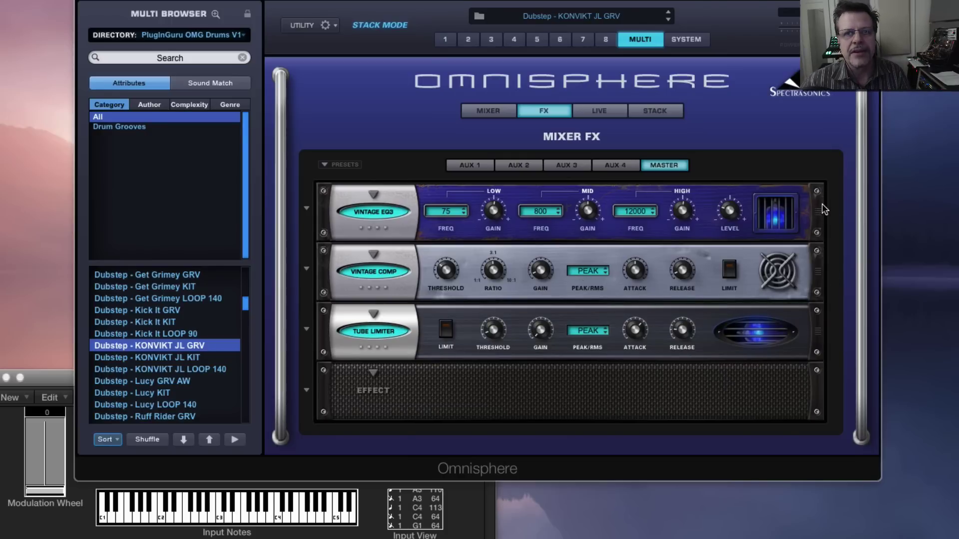
pyautogui.moveTo(818, 210); pyautogui.dragTo(819, 281)
pyautogui.click(373, 375)
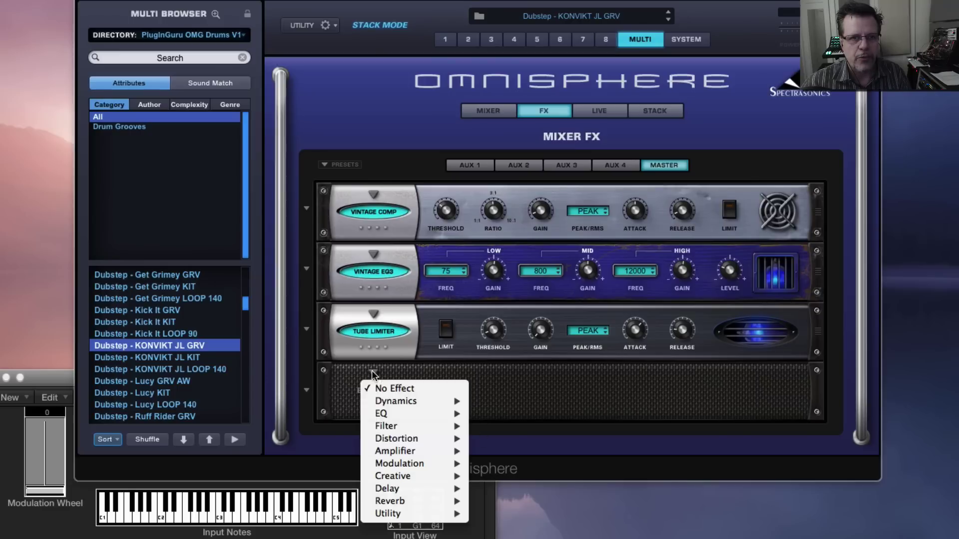
pyautogui.moveTo(389, 501)
pyautogui.click(507, 501)
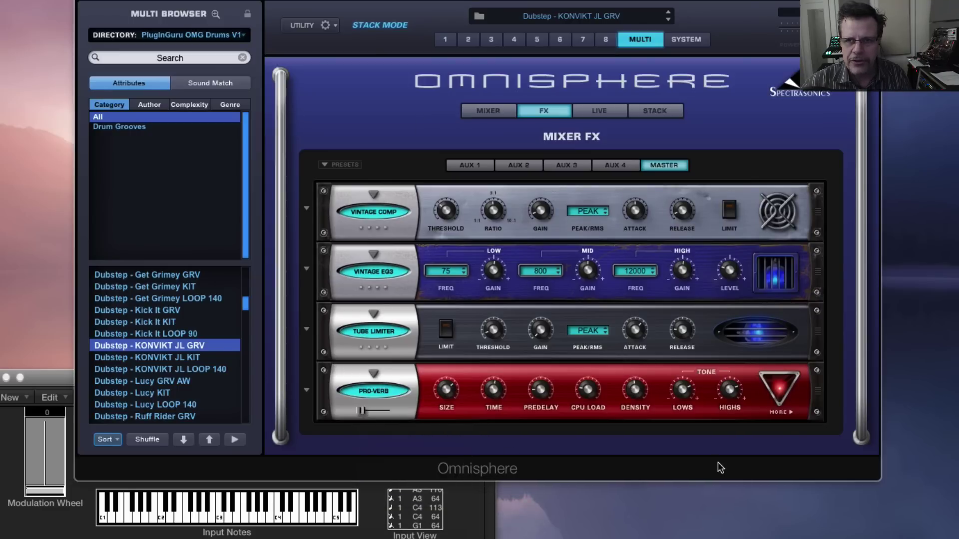
# Step: Check the Pro-Verb preset categories and swap Pro-Verb with Vintage EQ3, putting the reverb in the second slot
pyautogui.click(307, 390)
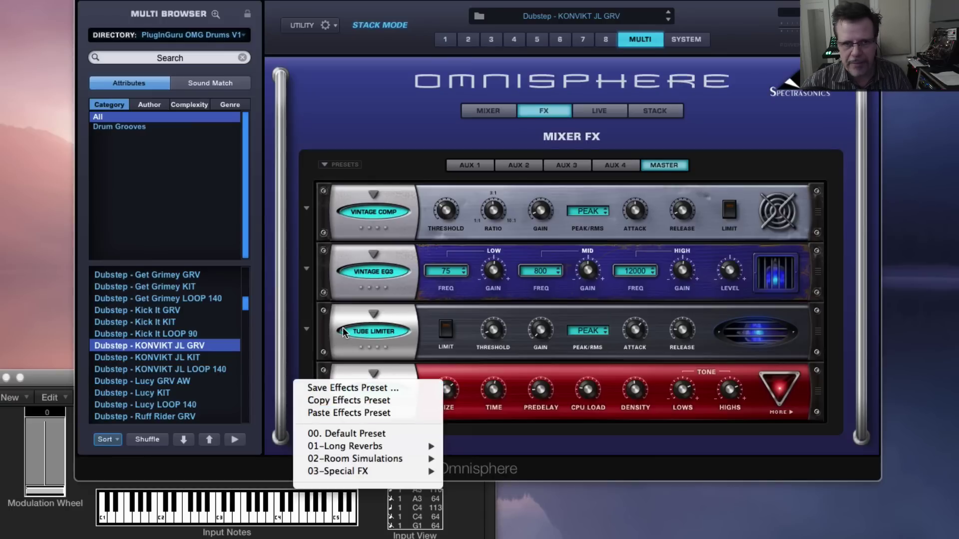
pyautogui.click(829, 395)
pyautogui.moveTo(819, 392); pyautogui.dragTo(820, 260)
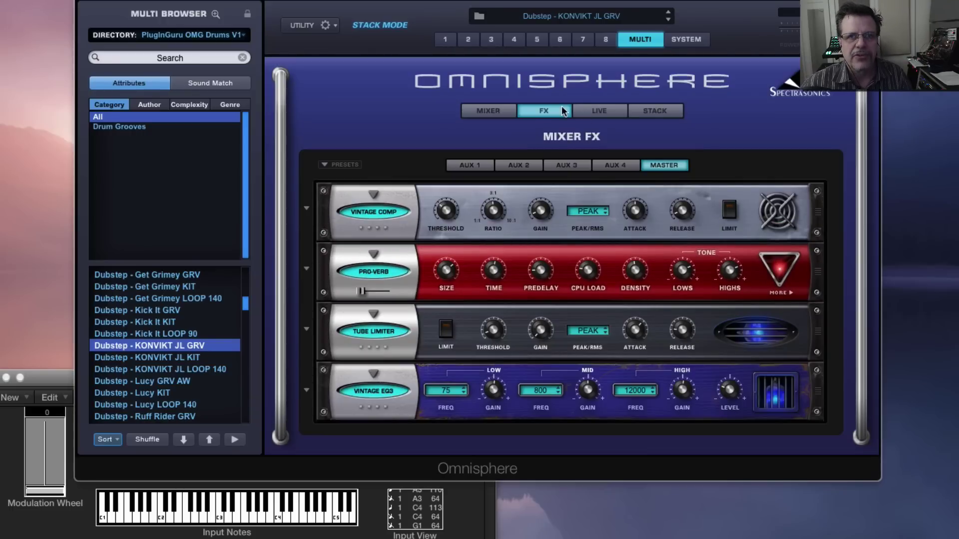
# Step: Look at part 1, then examine the common, layer B and layer A effects racks of part 7, SYNTH - Pure Velo Pluck
pyautogui.click(437, 37)
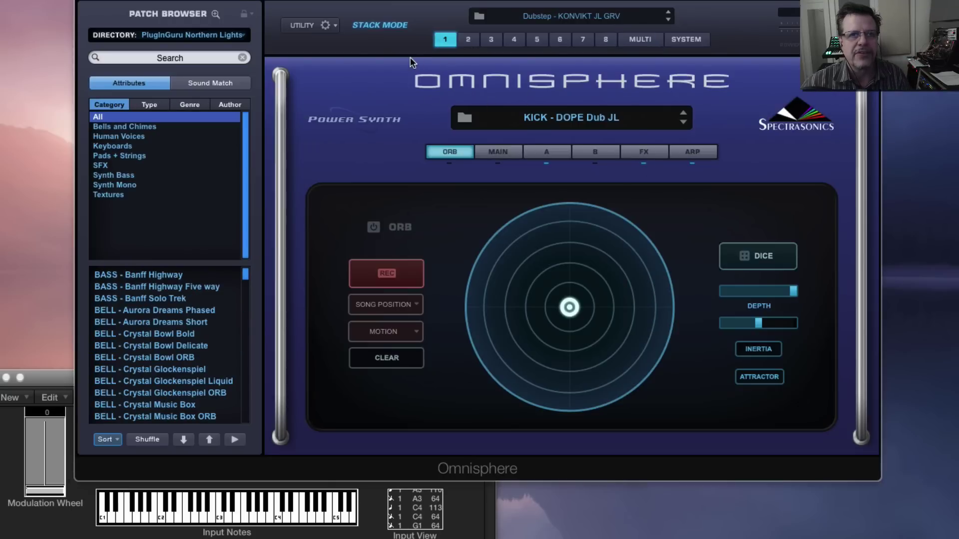
pyautogui.click(583, 40)
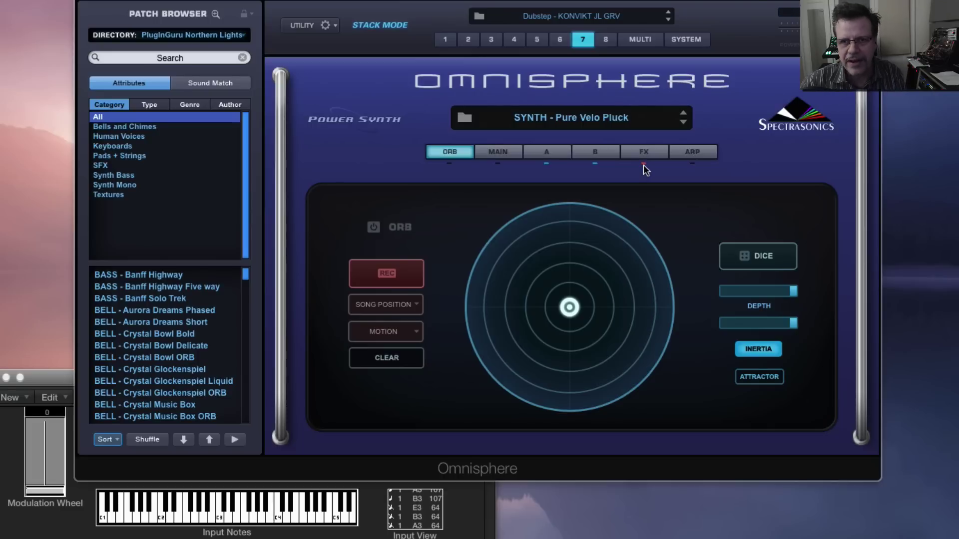
pyautogui.click(642, 152)
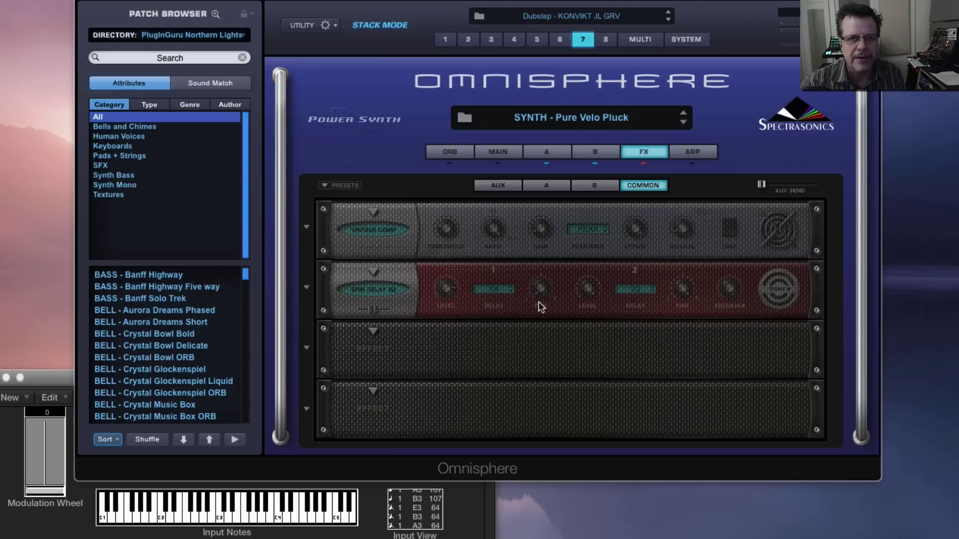
pyautogui.click(595, 187)
pyautogui.click(562, 188)
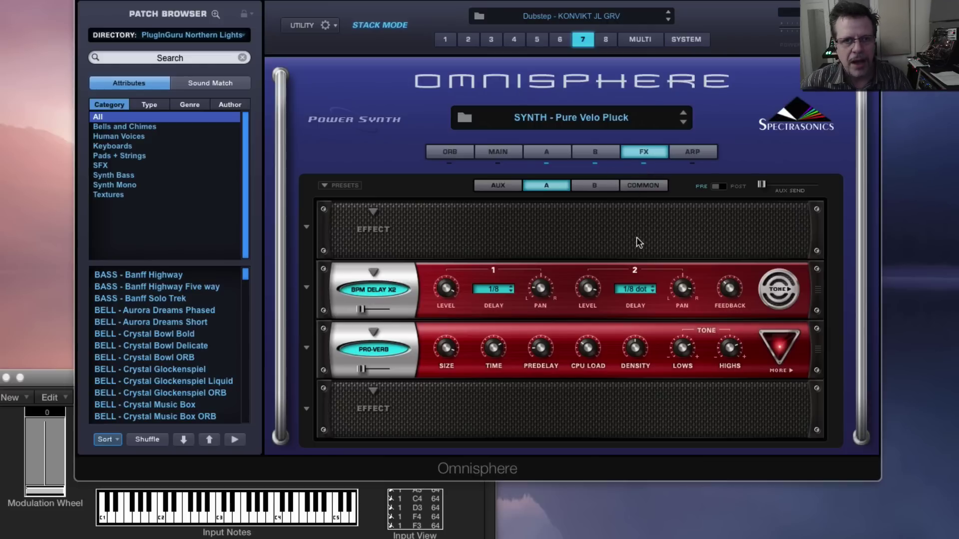
# Step: Return to the multi level, load the Dubstep - Ruff Rider GRV multi and show its stack note zones
pyautogui.click(641, 41)
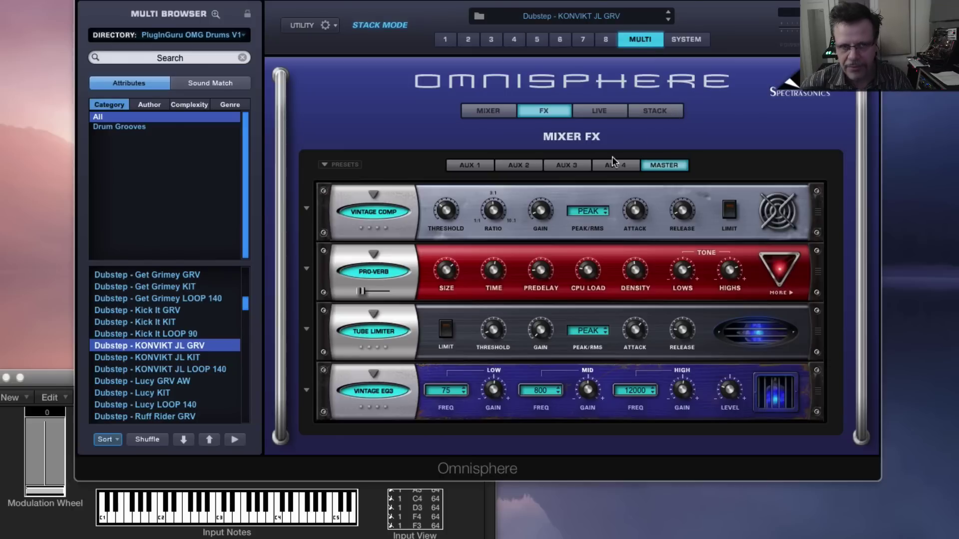
pyautogui.click(164, 358)
pyautogui.click(669, 138)
pyautogui.click(180, 345)
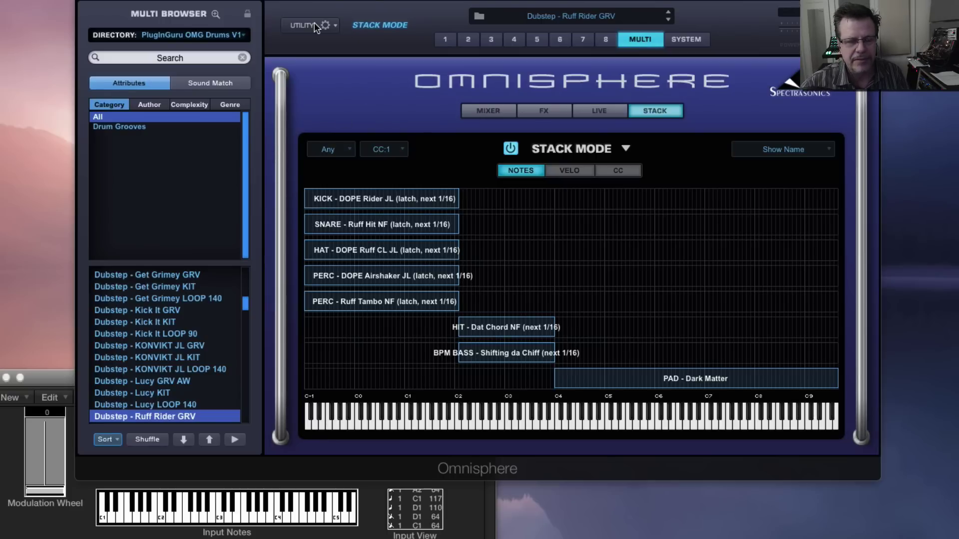
# Step: Check the list of multi directories and initialize the multi, confirming the caution
pyautogui.click(218, 35)
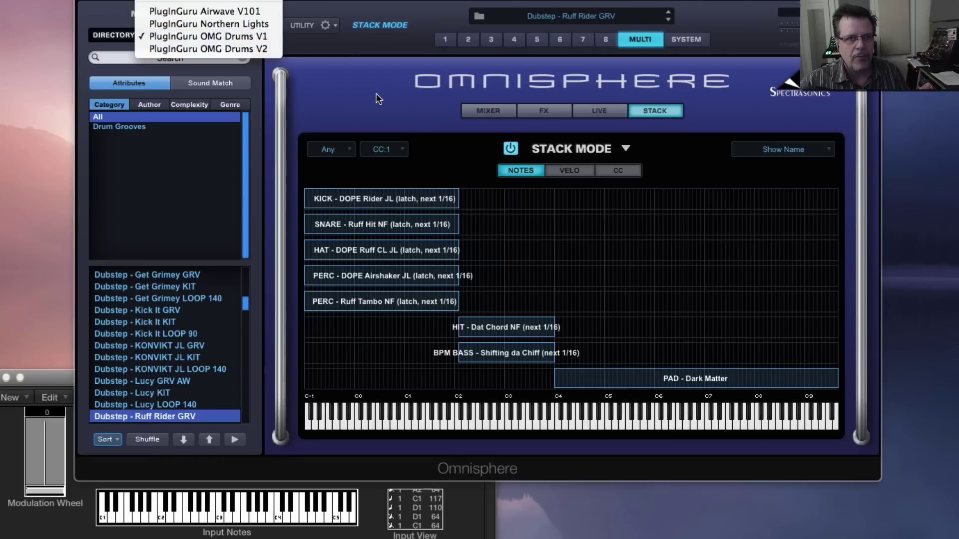
pyautogui.click(511, 62)
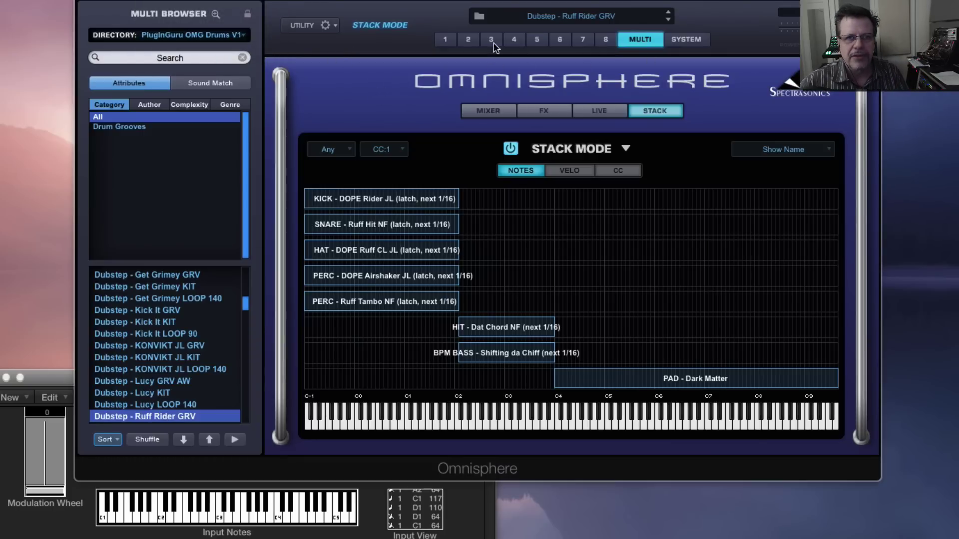
pyautogui.click(311, 23)
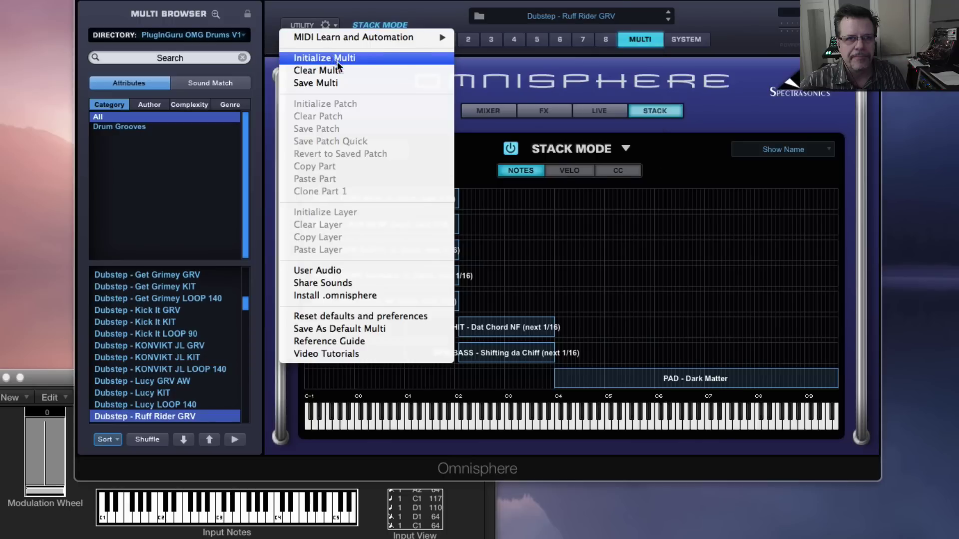
pyautogui.click(353, 58)
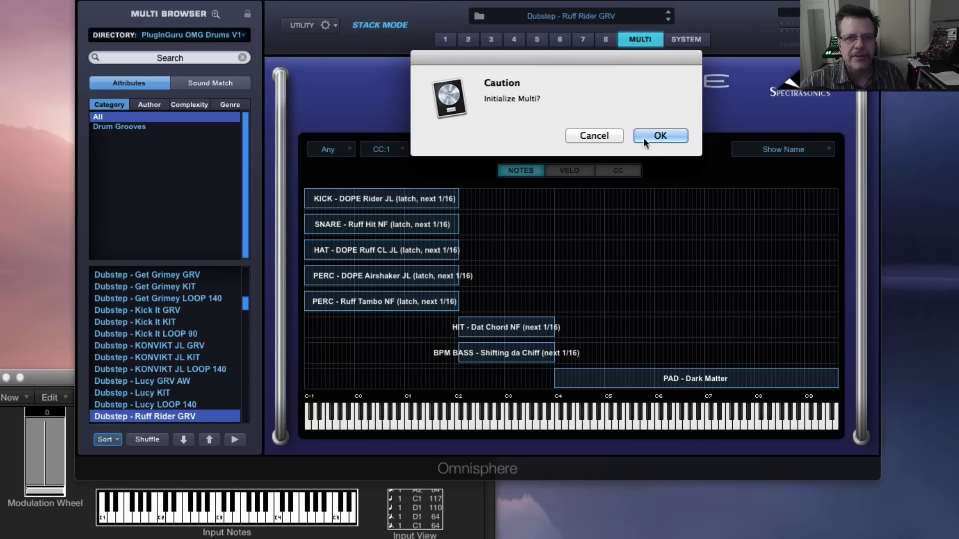
pyautogui.click(664, 136)
# Step: Load the BELL - Crystal Spokes ORB patch from the PlugInGuru Northern Lights library into part 1
pyautogui.click(447, 40)
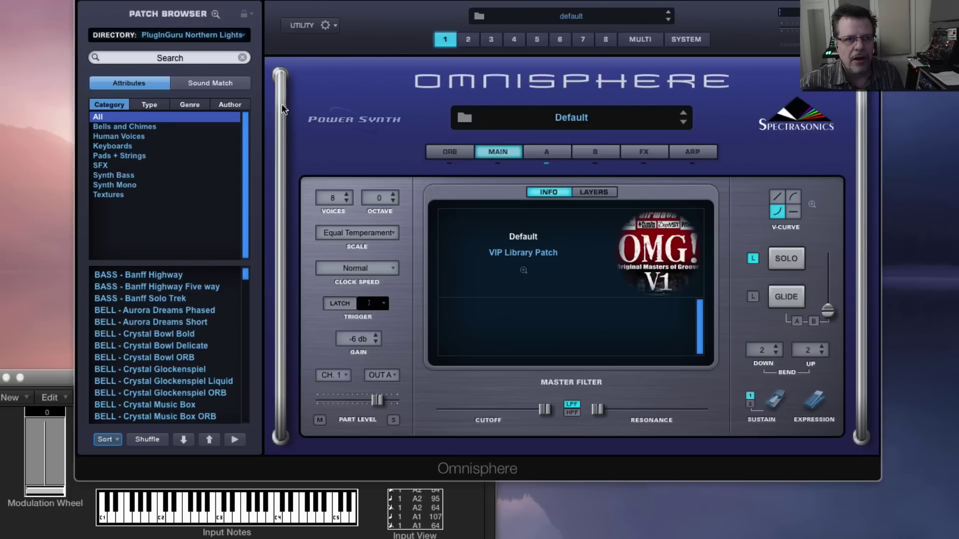
pyautogui.scroll(-5, 153, 332)
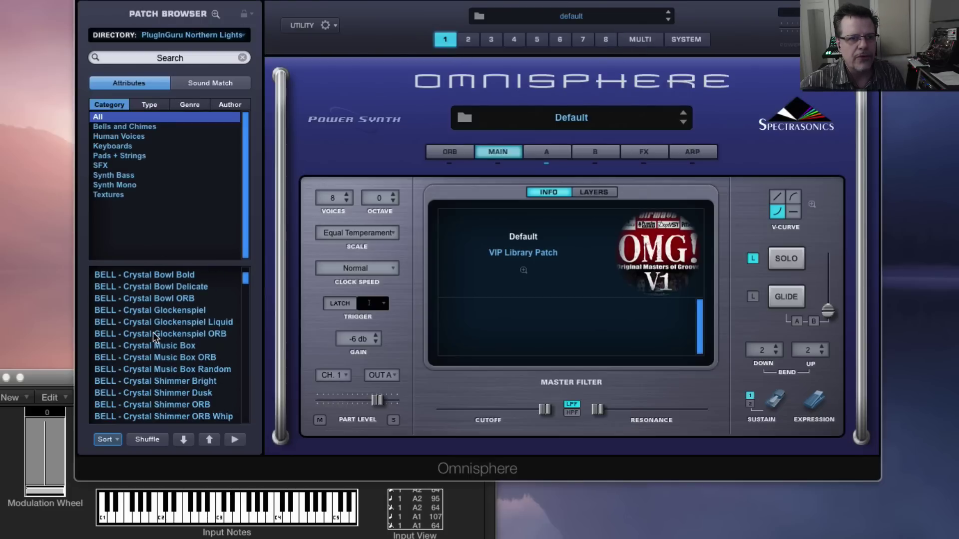
pyautogui.click(183, 344)
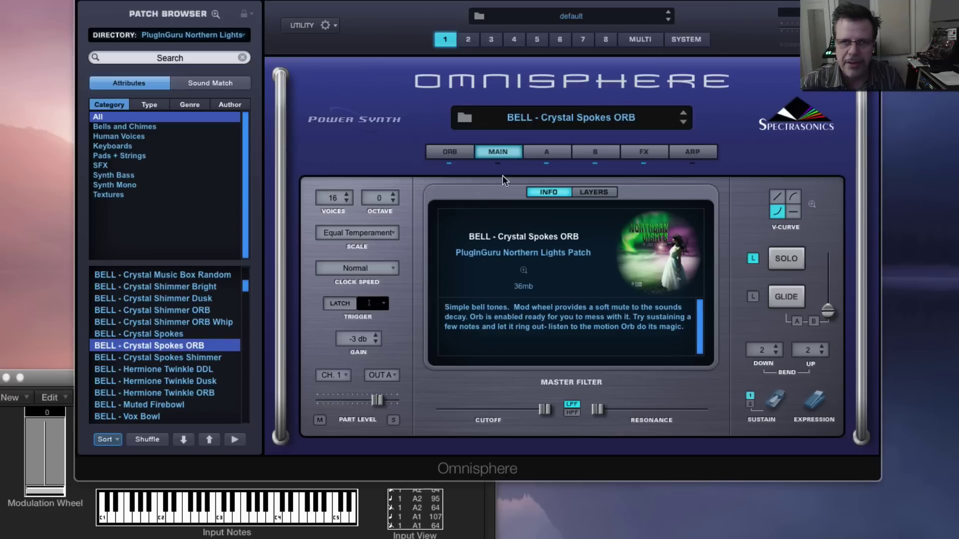
# Step: Clear the patch's recorded Orb motion, and move the Orb out near the circle's right edge and back to its centre
pyautogui.click(450, 158)
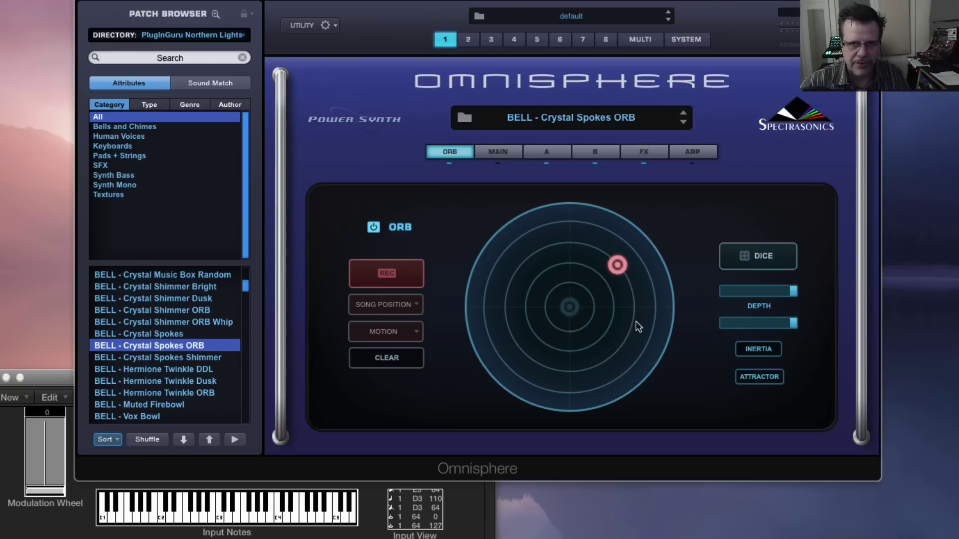
pyautogui.click(409, 356)
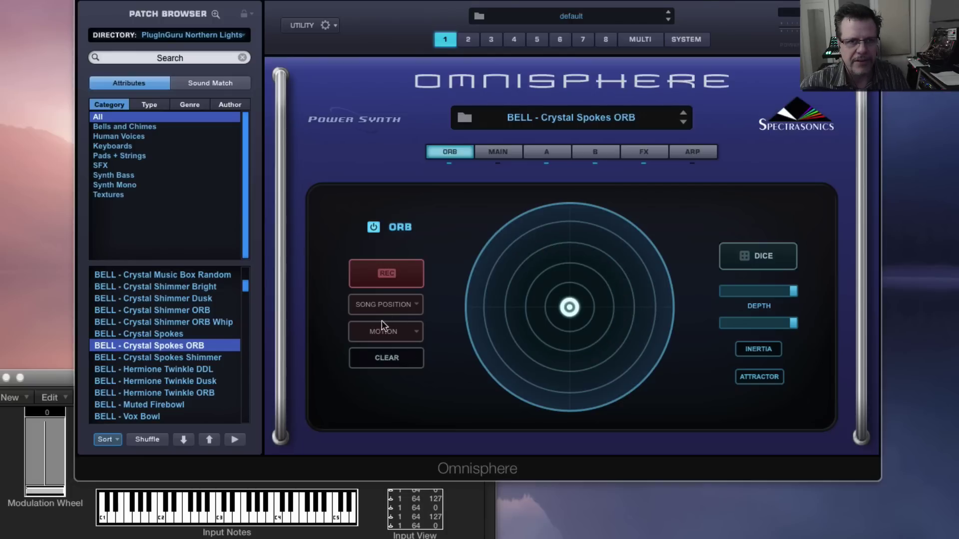
pyautogui.moveTo(569, 307)
pyautogui.mouseDown()
pyautogui.moveTo(668, 312)
pyautogui.moveTo(559, 310)
pyautogui.moveTo(669, 307)
pyautogui.moveTo(568, 299)
pyautogui.moveTo(574, 310)
pyautogui.mouseUp()
pyautogui.moveTo(627, 329); pyautogui.dragTo(652, 309)
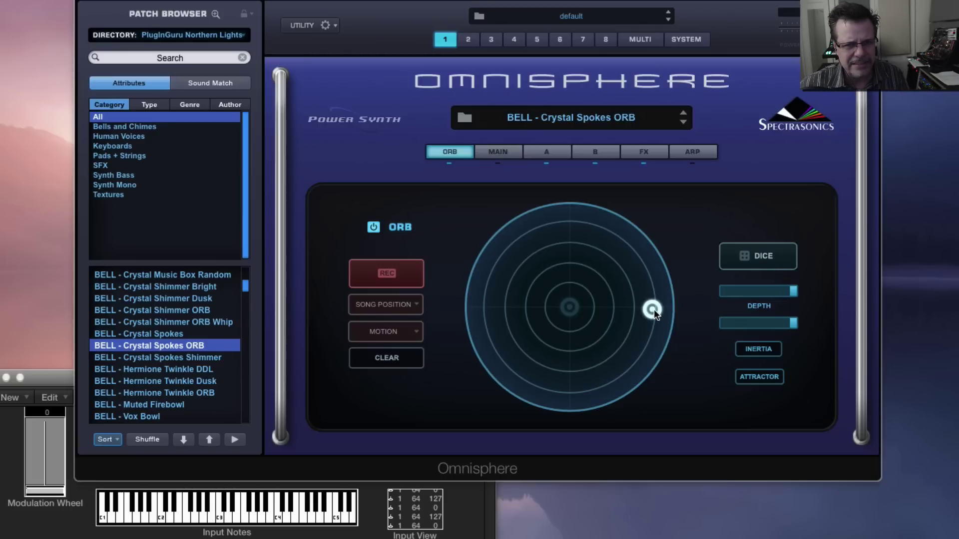
pyautogui.moveTo(654, 310); pyautogui.dragTo(568, 309)
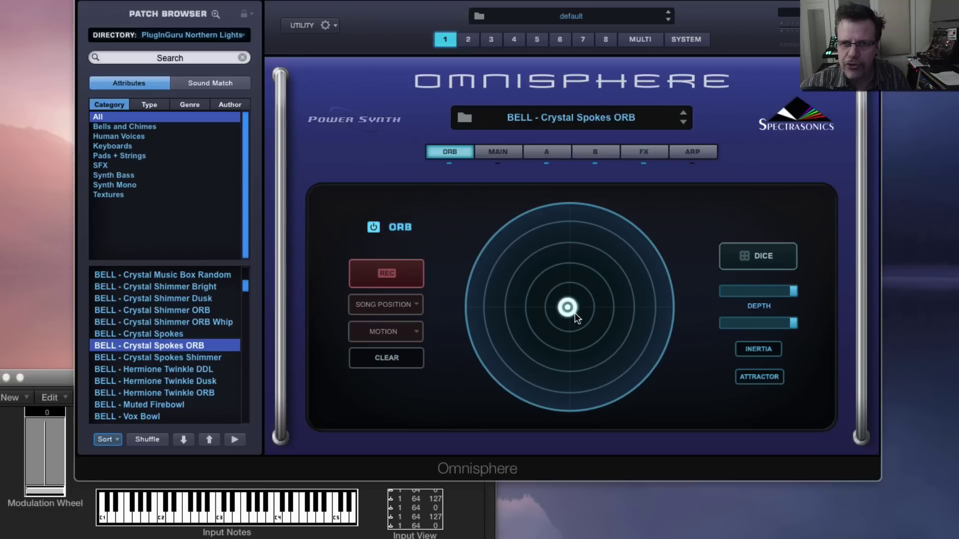
# Step: Examine the common, layer A and layer B effects racks of BELL - Crystal Spokes ORB
pyautogui.click(652, 155)
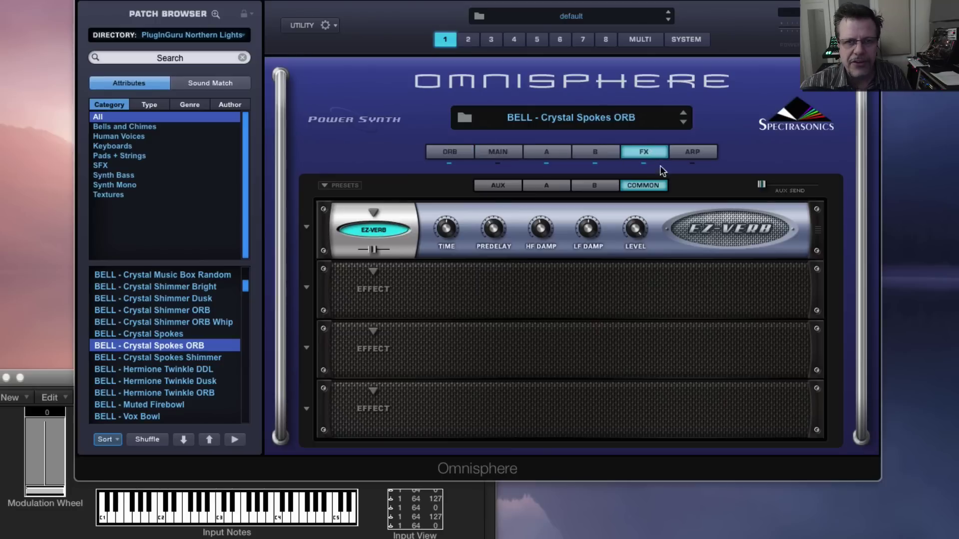
pyautogui.click(547, 188)
pyautogui.click(601, 187)
pyautogui.click(543, 188)
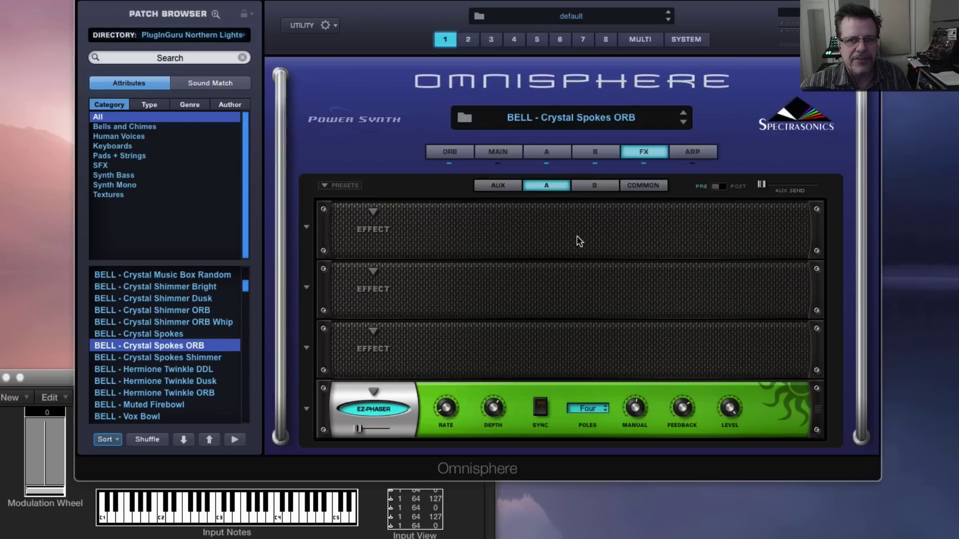
# Step: Examine layer B's effects rack, randomize the Orb with Dice, and check the resulting effects in layers B and A
pyautogui.click(602, 184)
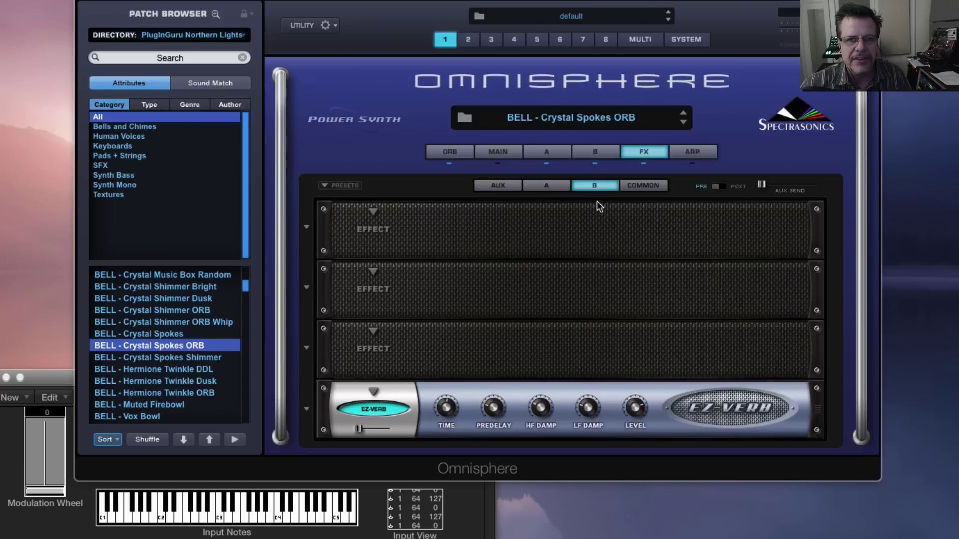
pyautogui.click(451, 153)
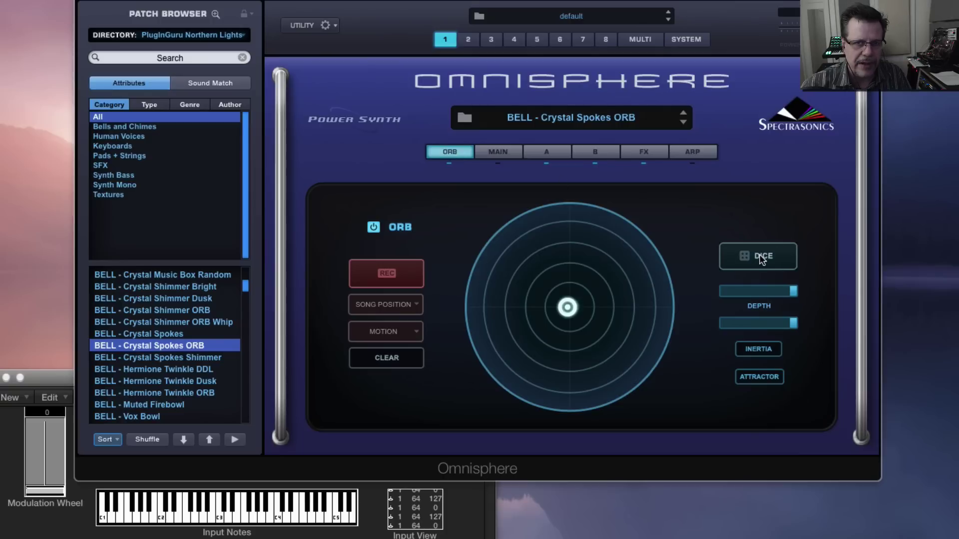
pyautogui.click(650, 152)
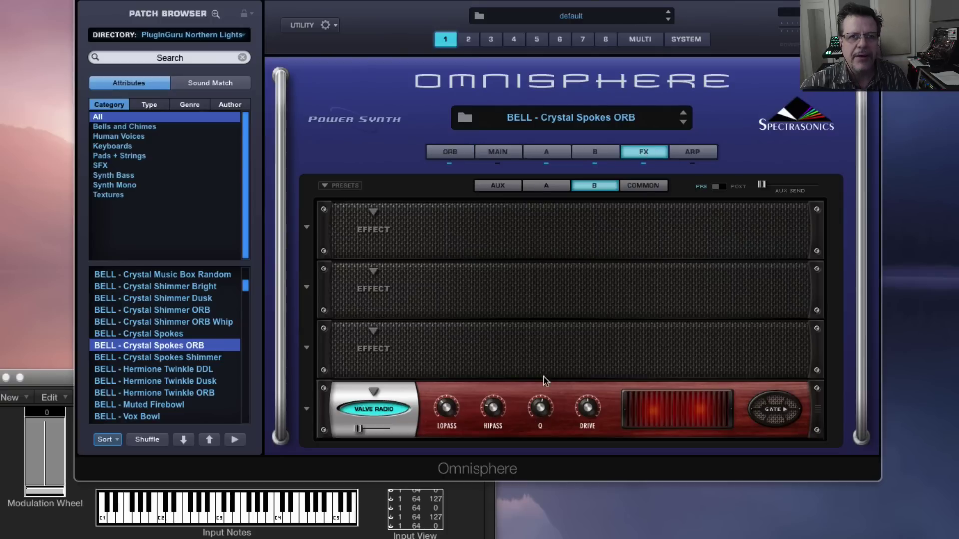
pyautogui.click(538, 185)
pyautogui.click(455, 158)
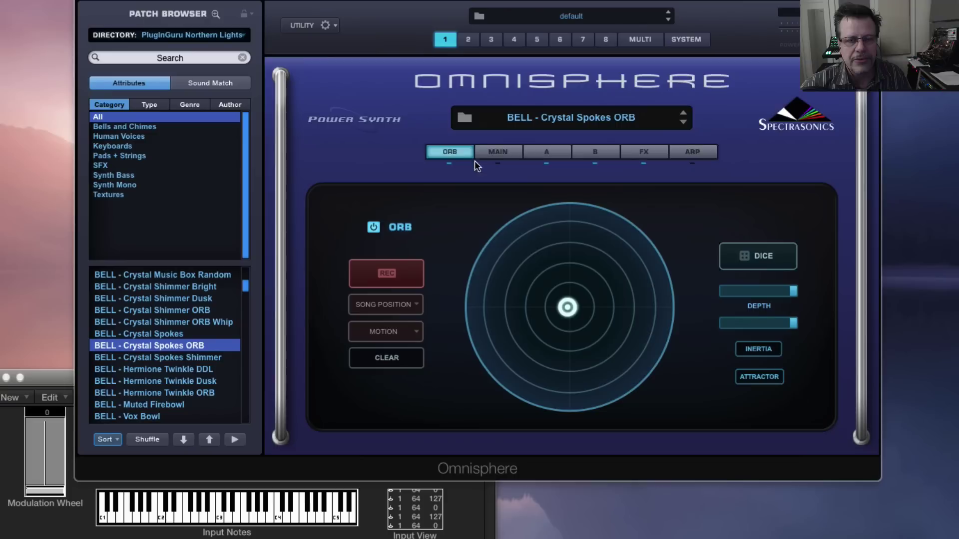
# Step: Sweep the Orb around to the circle's right edge, and throw it across the circle with Inertia temporarily on
pyautogui.moveTo(575, 300); pyautogui.dragTo(623, 356)
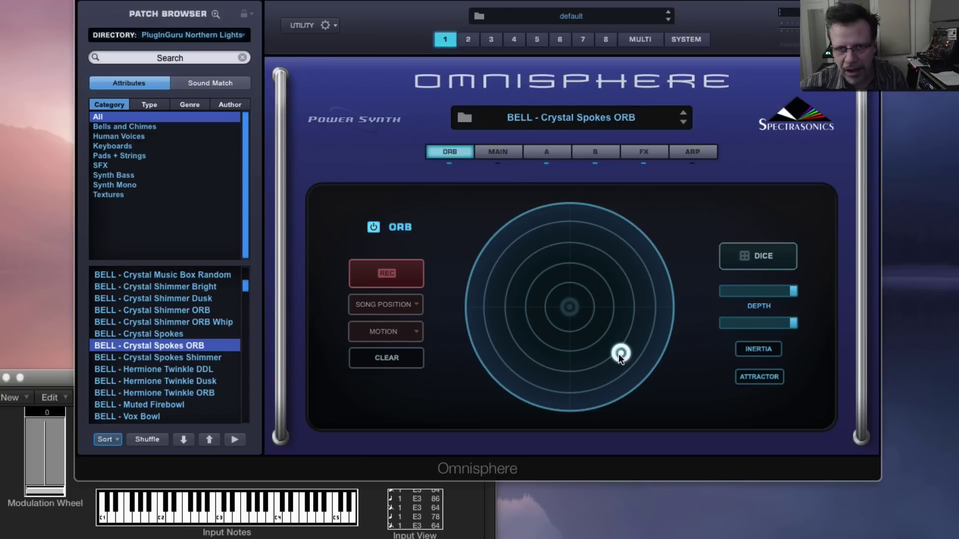
pyautogui.moveTo(525, 299); pyautogui.dragTo(700, 293)
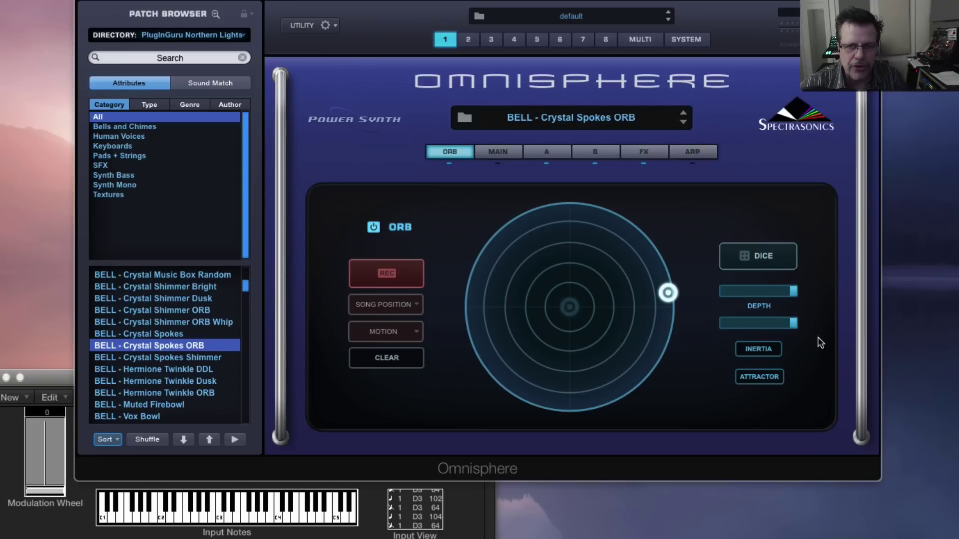
pyautogui.click(769, 354)
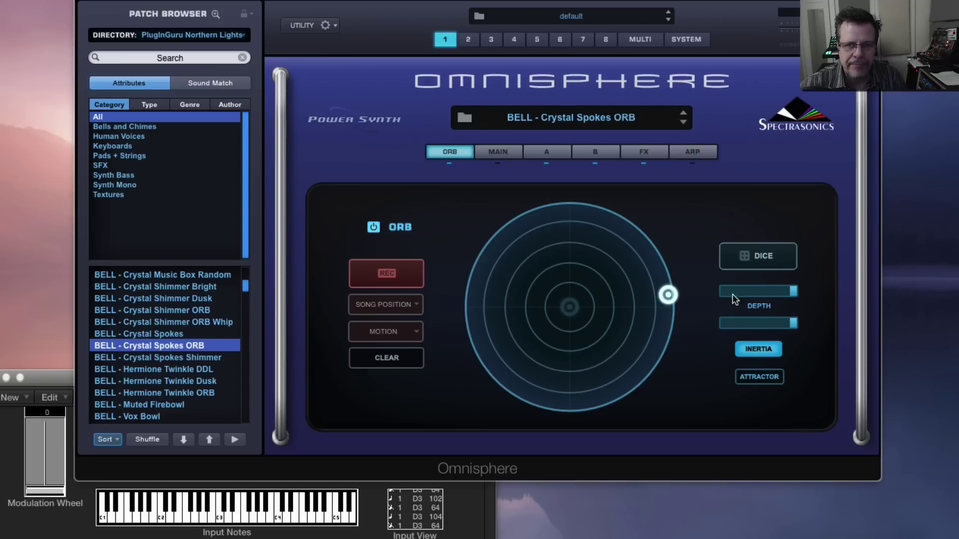
pyautogui.moveTo(667, 295); pyautogui.dragTo(525, 340)
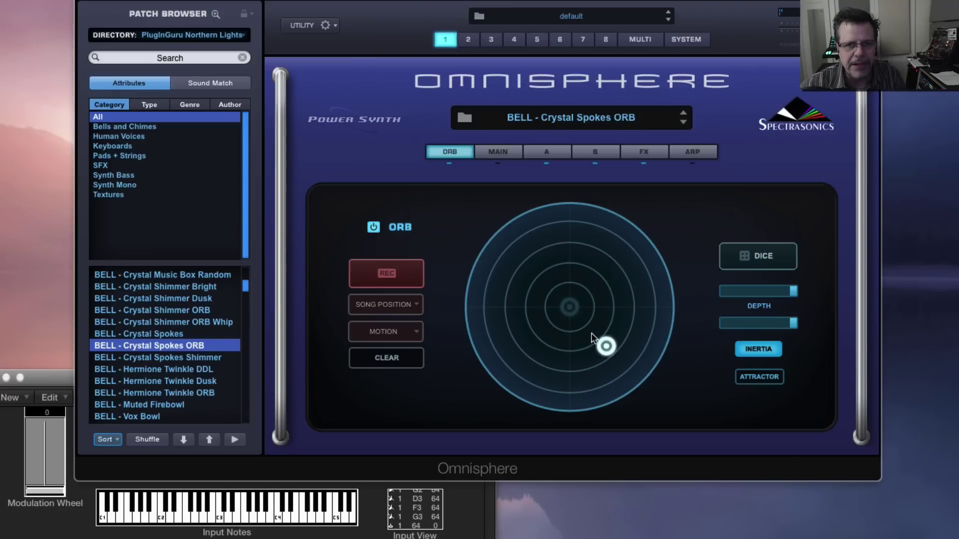
pyautogui.moveTo(592, 350); pyautogui.dragTo(560, 366)
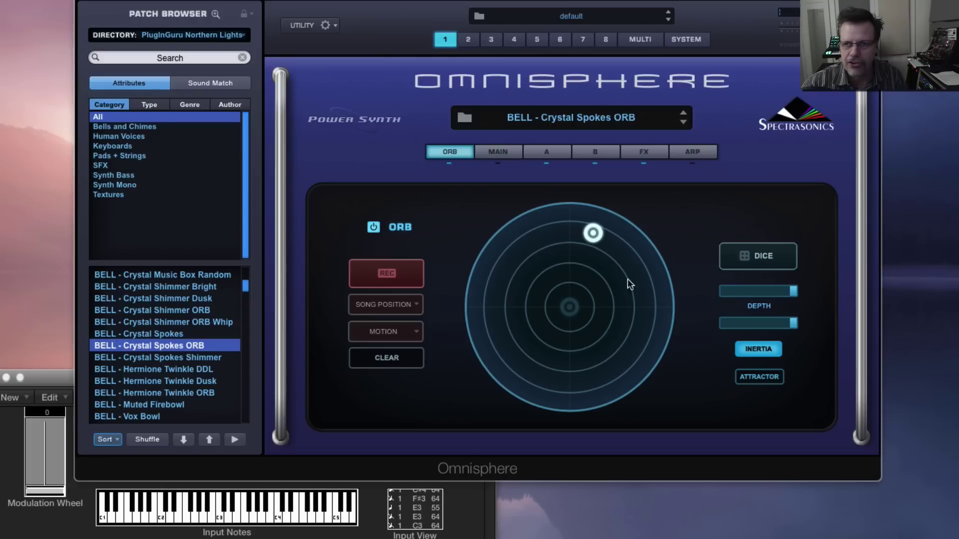
pyautogui.click(765, 351)
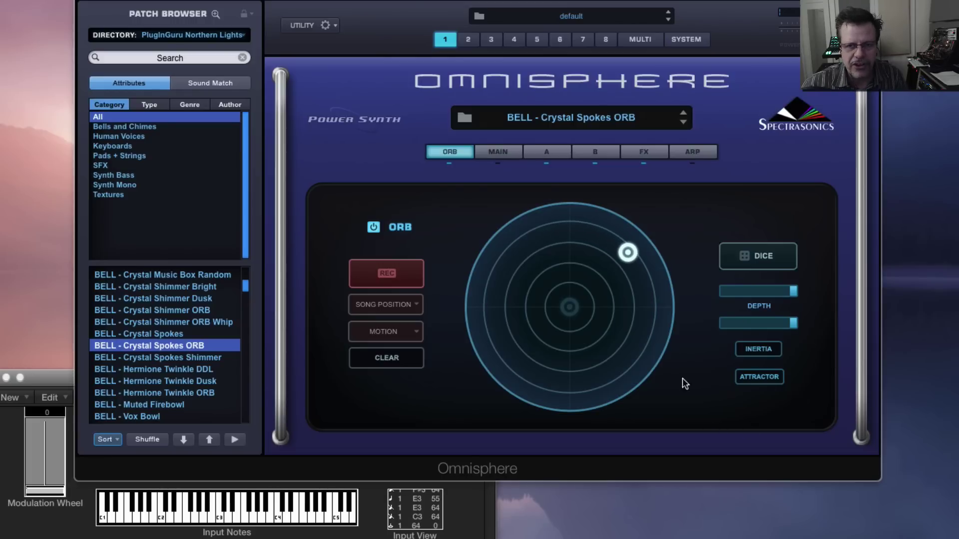
# Step: Clear the Orb back to its centre, and set its motion recording to Legato with a length of 1 bar
pyautogui.click(395, 361)
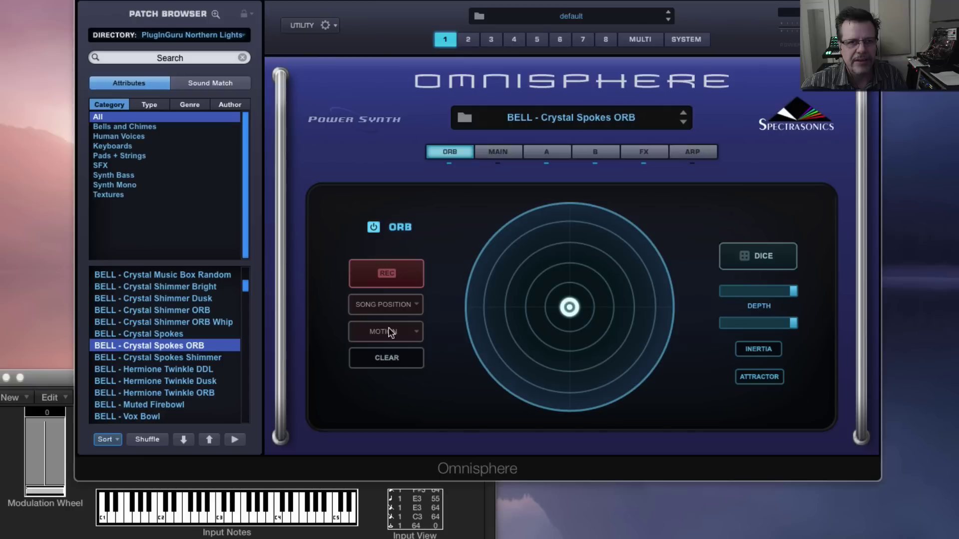
pyautogui.click(394, 304)
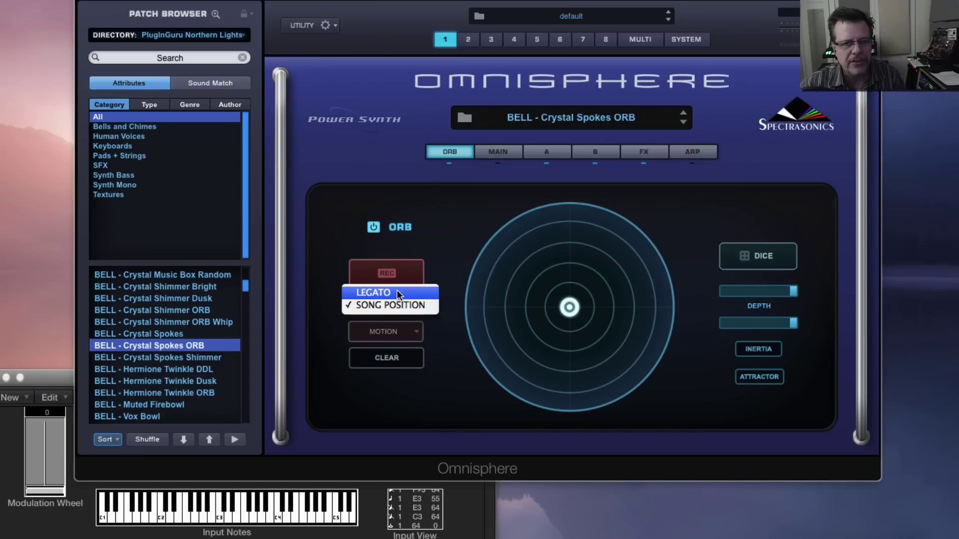
pyautogui.click(397, 290)
pyautogui.click(406, 333)
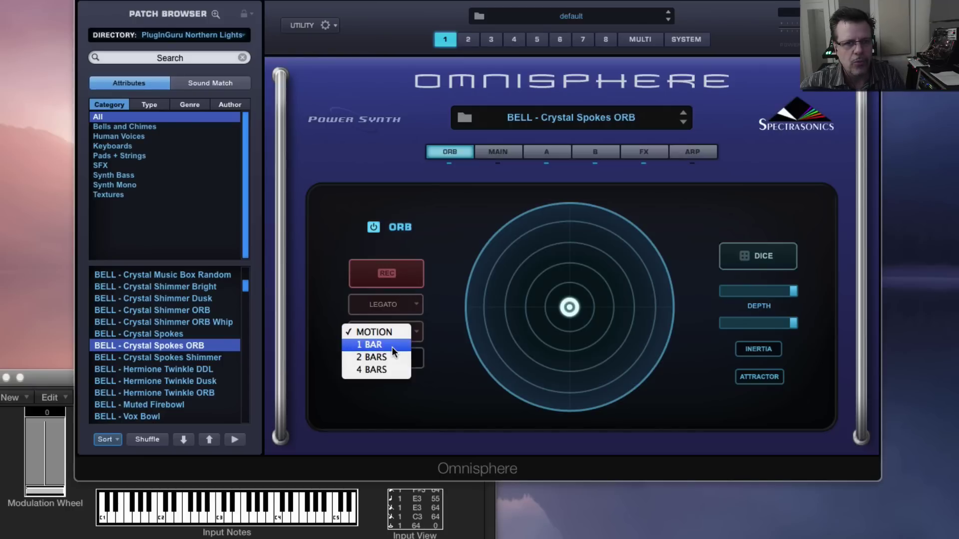
pyautogui.click(391, 347)
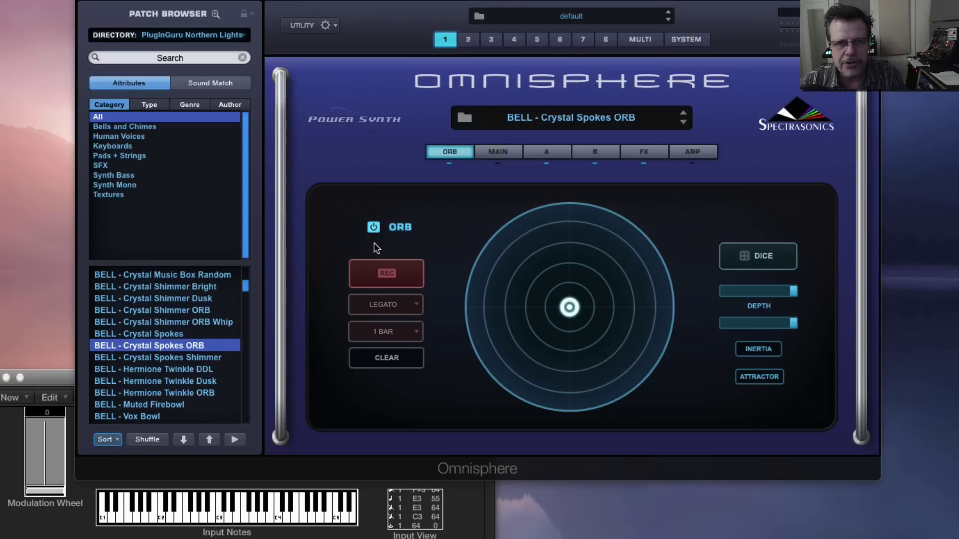
pyautogui.click(391, 275)
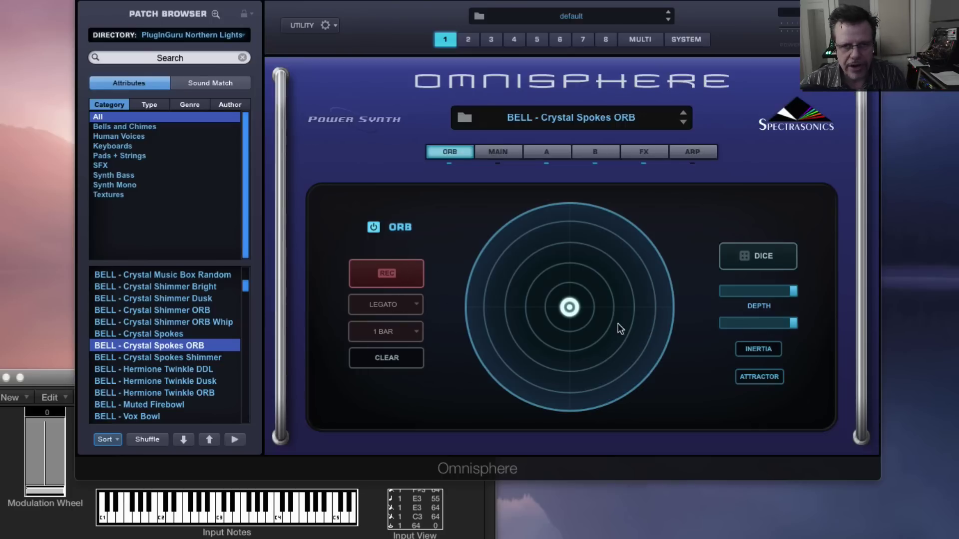
pyautogui.moveTo(588, 306); pyautogui.dragTo(599, 305)
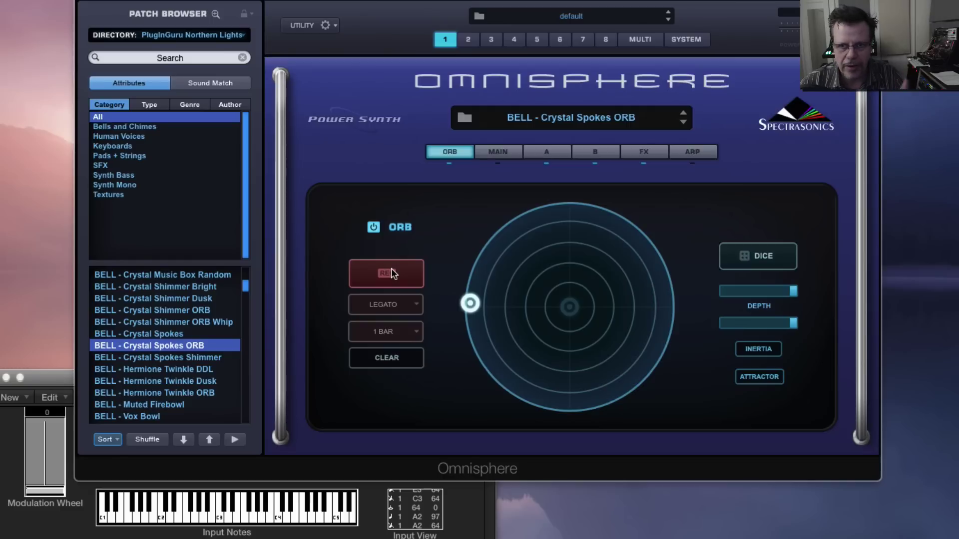
pyautogui.click(391, 360)
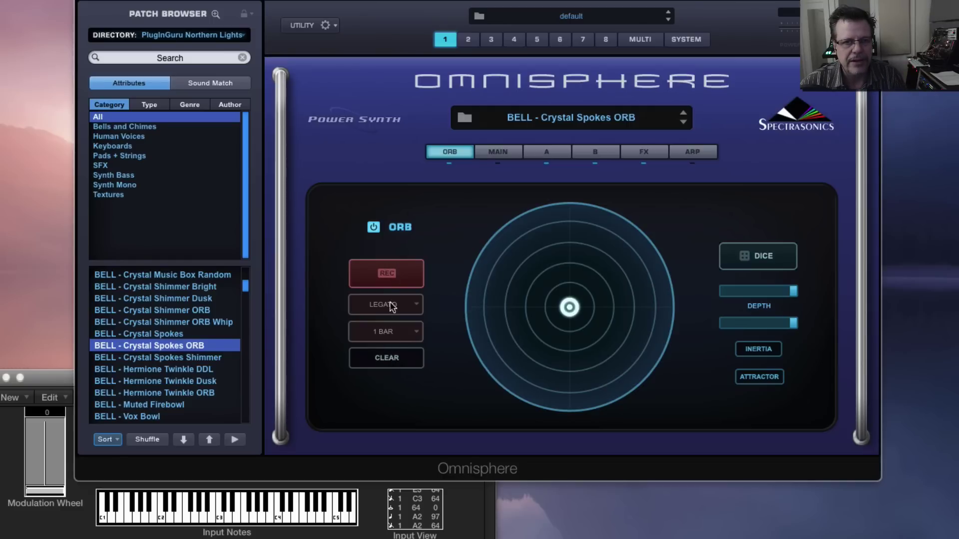
# Step: Record a 1-bar Legato Orb motion, sweeping the Orb from the centre around to the circle's left edge
pyautogui.click(400, 332)
pyautogui.click(400, 332)
pyautogui.click(393, 276)
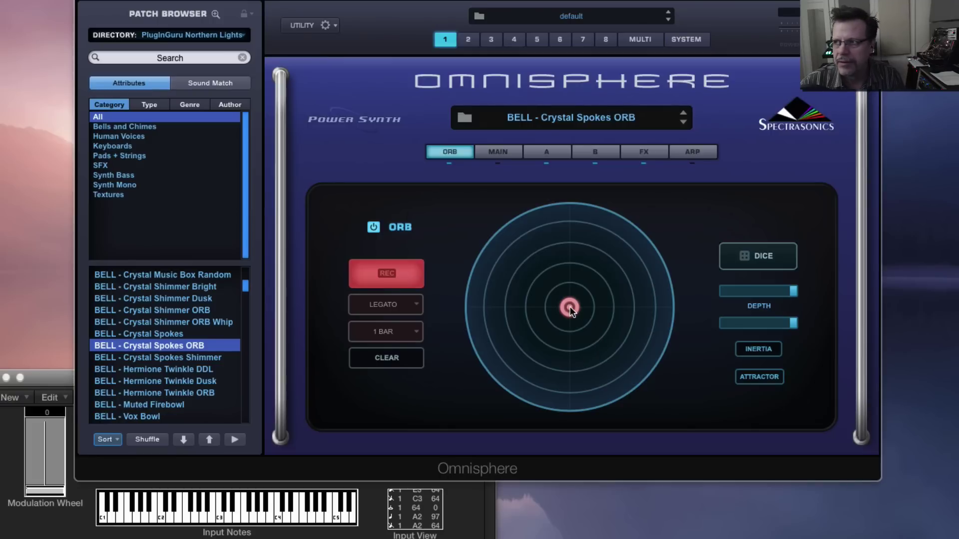
pyautogui.moveTo(571, 306)
pyautogui.mouseDown()
pyautogui.moveTo(668, 316)
pyautogui.moveTo(471, 307)
pyautogui.moveTo(458, 316)
pyautogui.mouseUp()
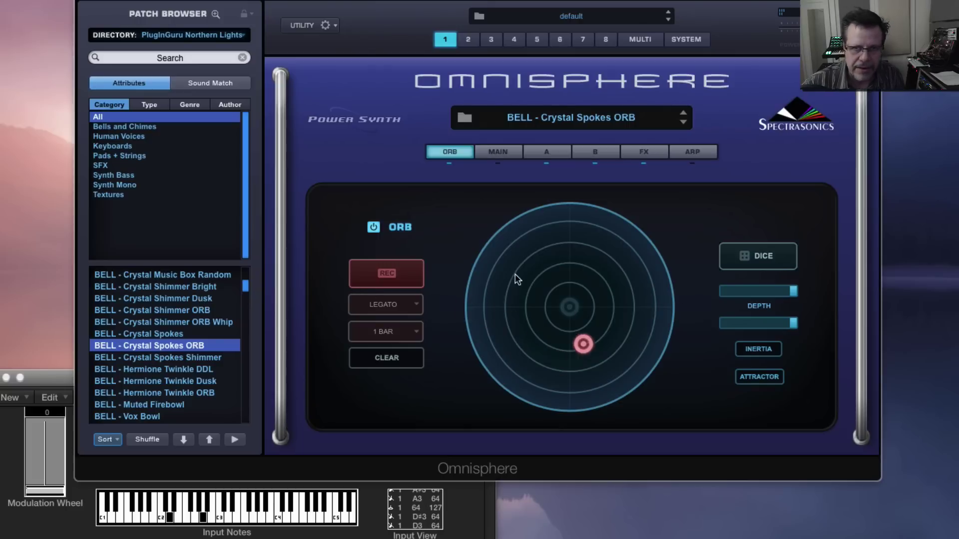
# Step: Randomize the Orb's modulation with Dice several times while its recorded motion plays
pyautogui.click(759, 254)
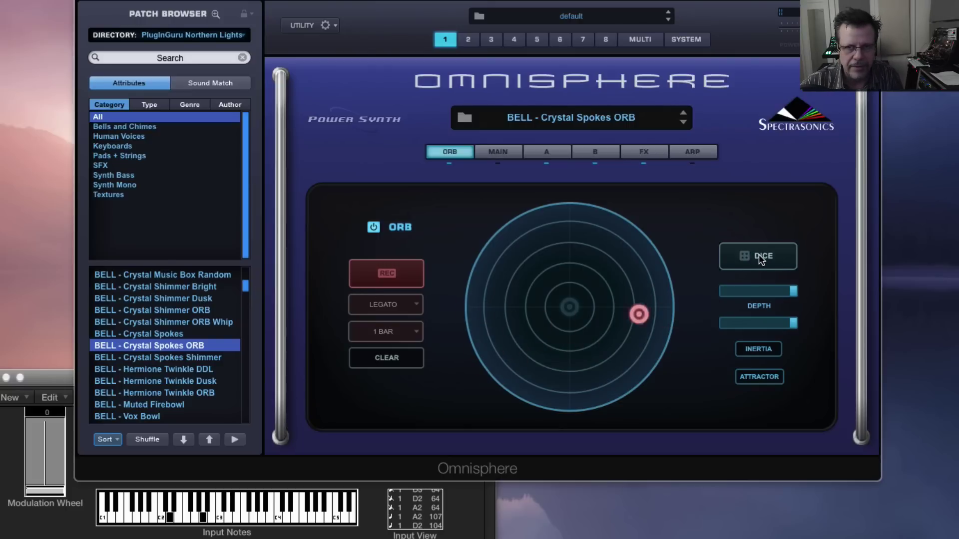
pyautogui.click(759, 254)
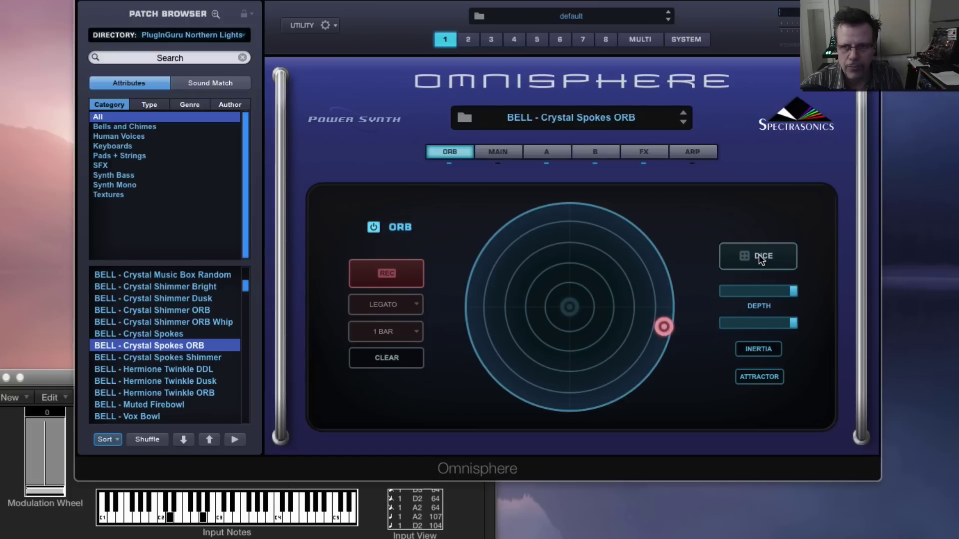
pyautogui.click(759, 258)
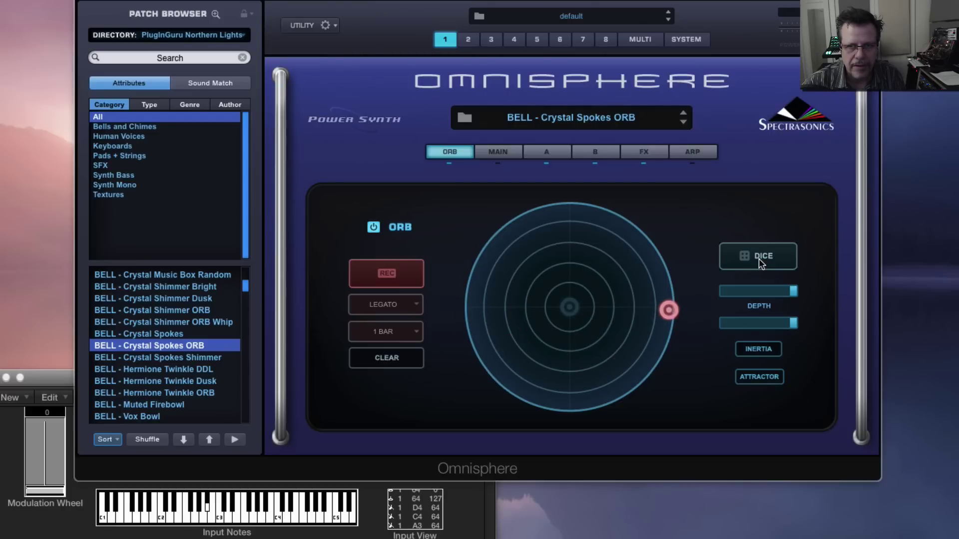
pyautogui.click(760, 258)
pyautogui.click(759, 259)
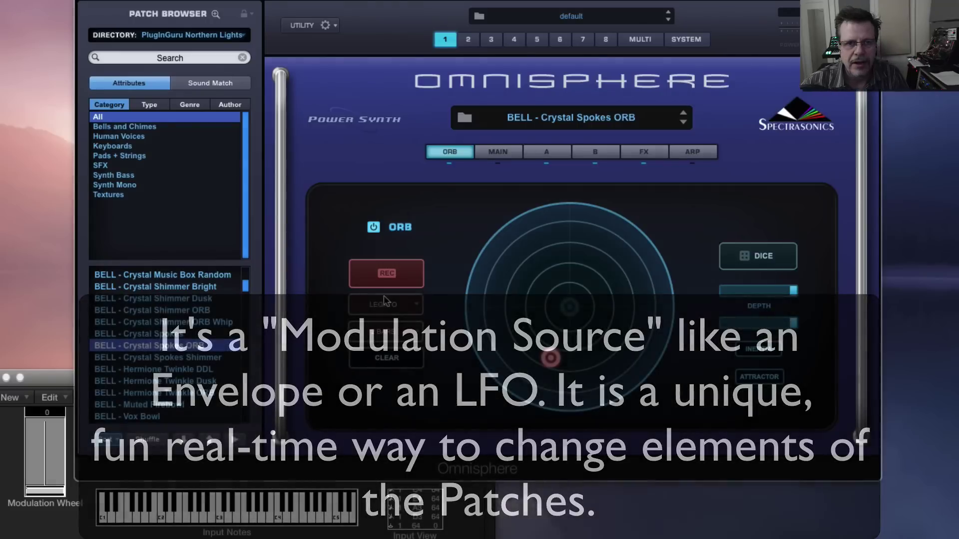
# Step: Replace the Orb motion with a 2-bar Legato recording swept from the centre to the left edge, and switch it to Song Position
pyautogui.click(398, 360)
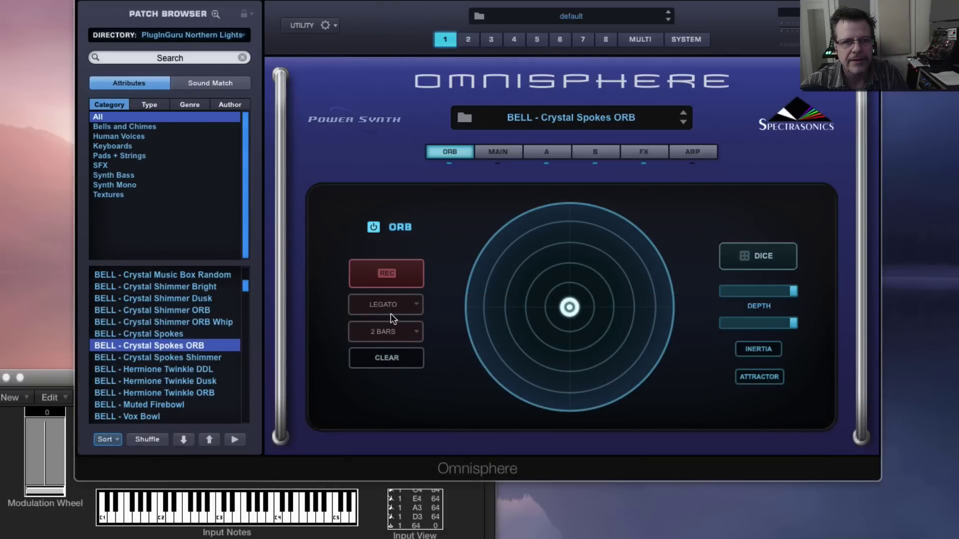
pyautogui.click(393, 312)
pyautogui.click(391, 304)
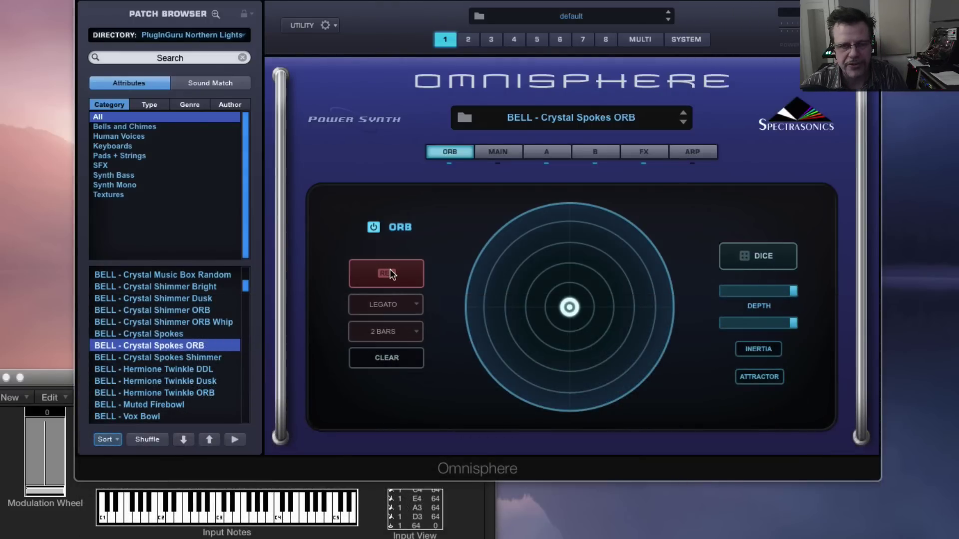
pyautogui.click(390, 274)
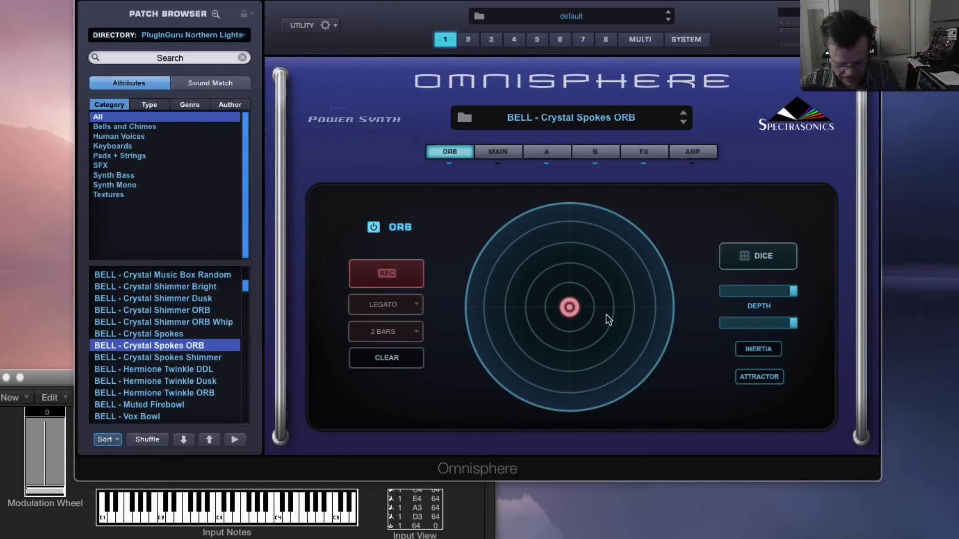
pyautogui.moveTo(570, 307)
pyautogui.mouseDown()
pyautogui.moveTo(647, 322)
pyautogui.moveTo(445, 320)
pyautogui.moveTo(666, 312)
pyautogui.moveTo(455, 292)
pyautogui.mouseUp()
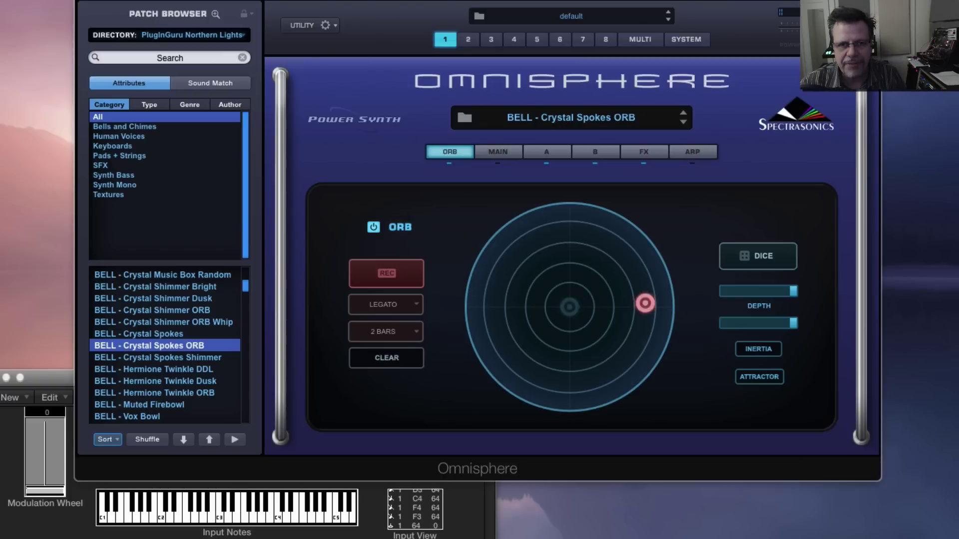
pyautogui.click(391, 304)
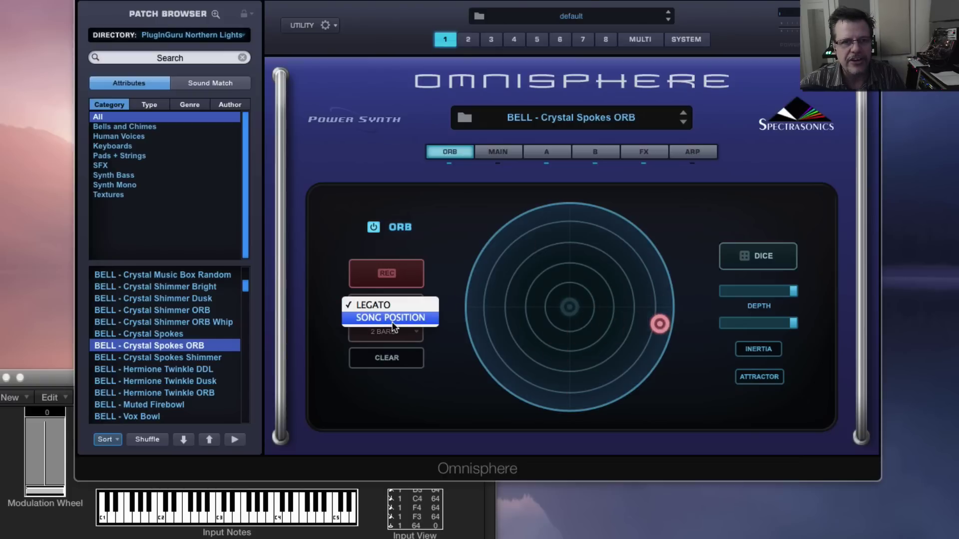
pyautogui.click(395, 319)
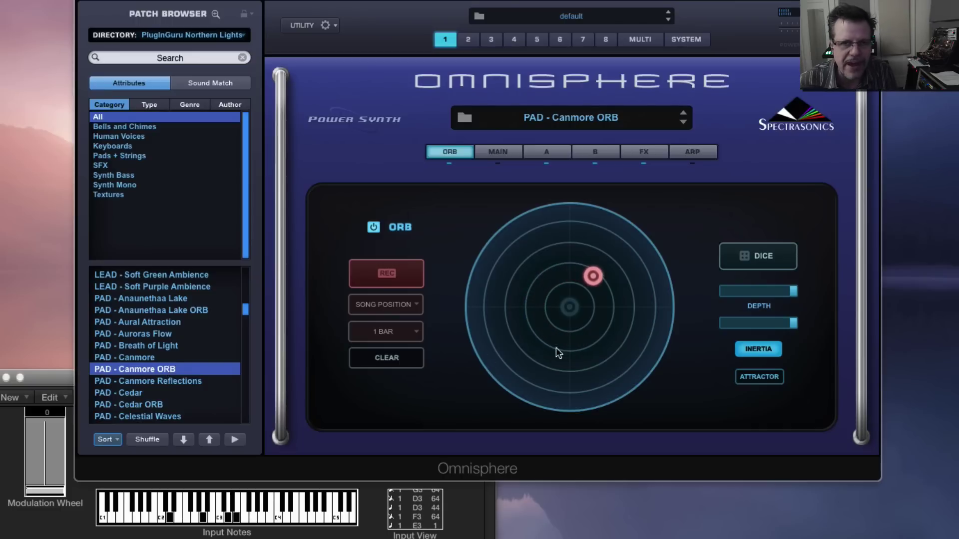
# Step: In the PAD - Canmore ORB patch, clear the Orb motion, set its recording to Legato and turn off Inertia
pyautogui.click(389, 355)
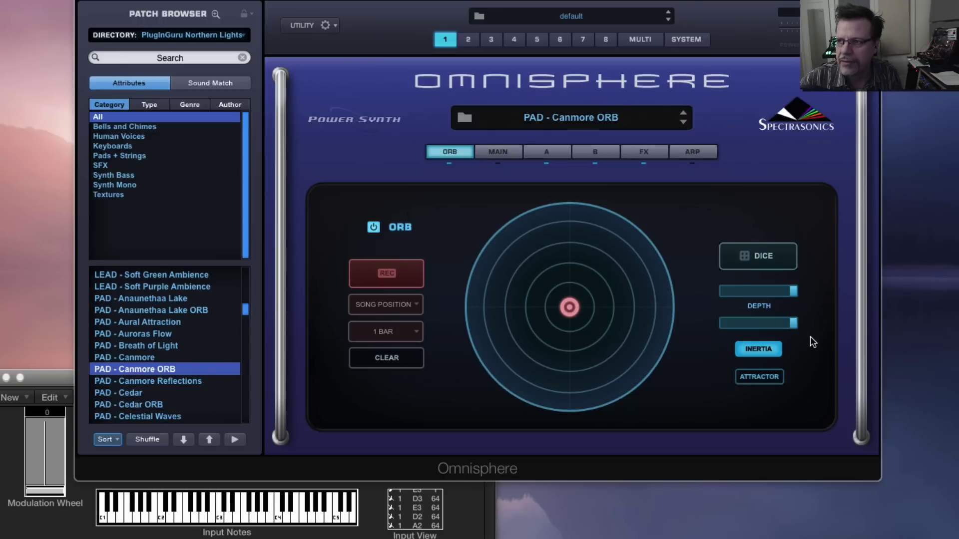
pyautogui.click(394, 305)
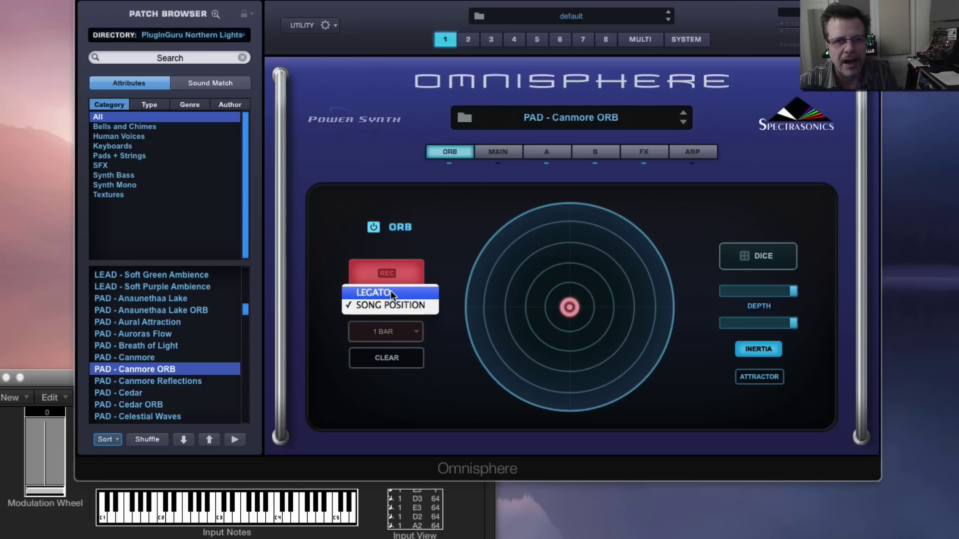
pyautogui.click(391, 292)
pyautogui.click(759, 349)
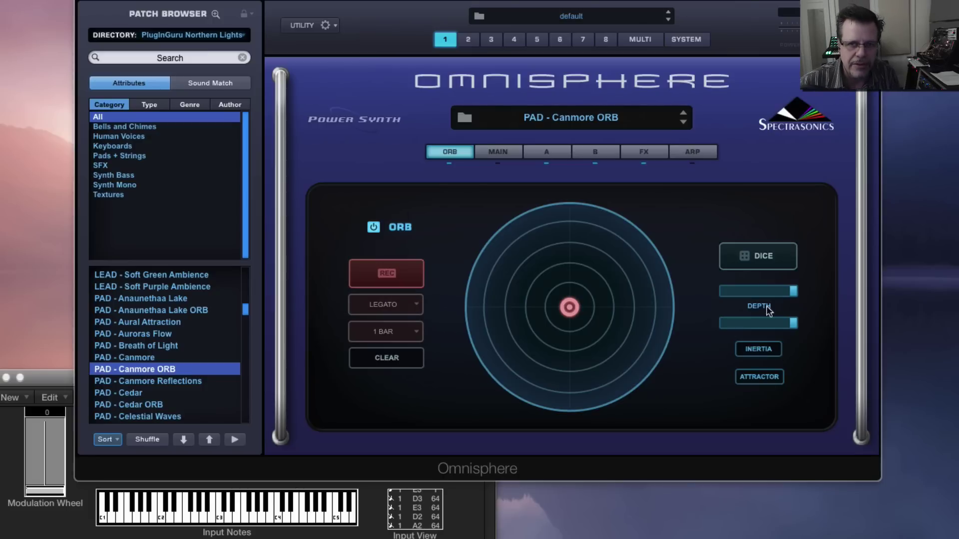
# Step: Record a 1-bar Orb motion from the centre out past the circle's right edge, and switch it to Song Position
pyautogui.moveTo(570, 303); pyautogui.dragTo(802, 344)
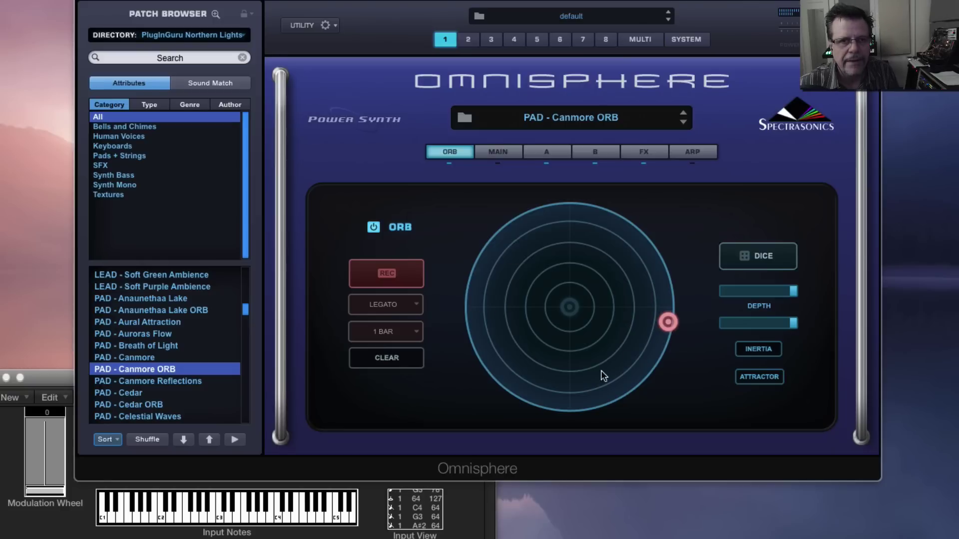
pyautogui.click(392, 305)
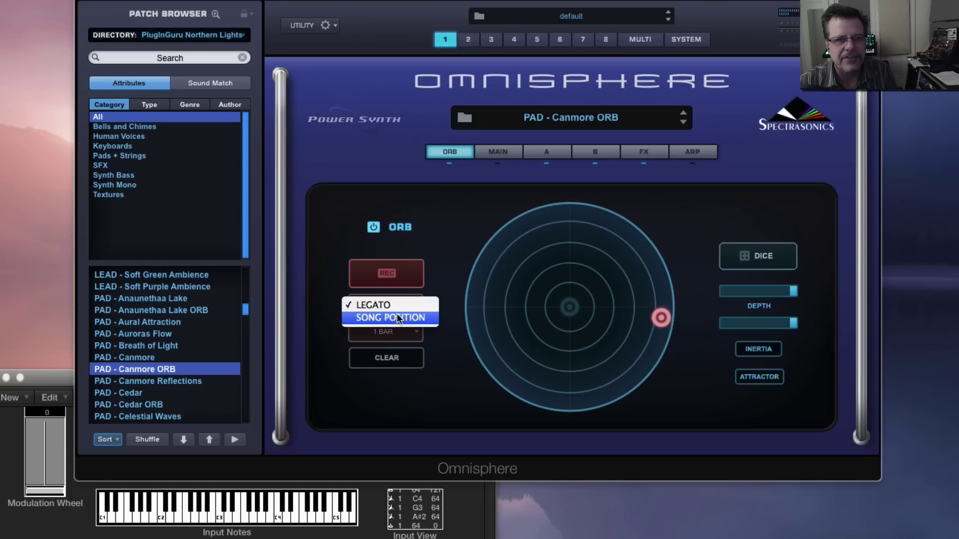
pyautogui.click(398, 318)
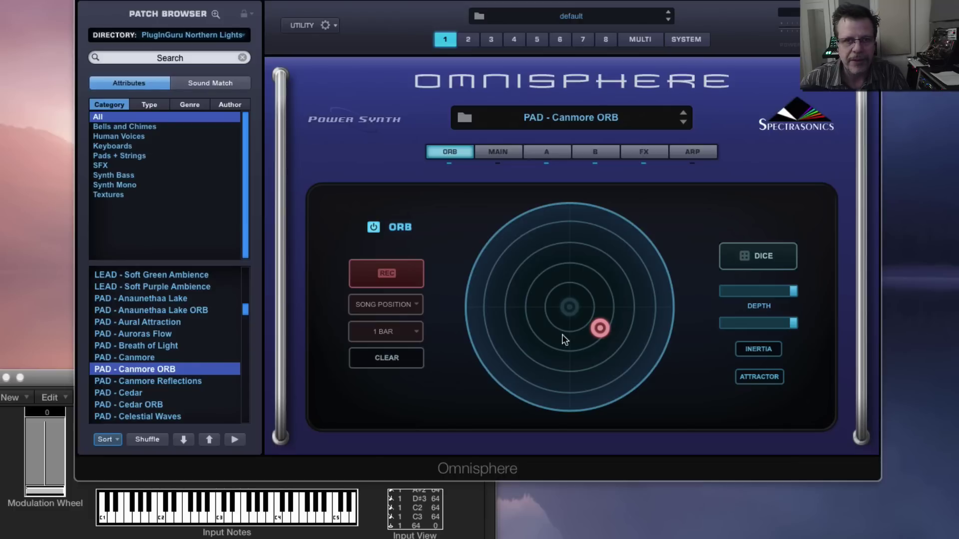
# Step: Initialize the current patch to the Default sound, discarding PAD - Canmore ORB
pyautogui.click(311, 22)
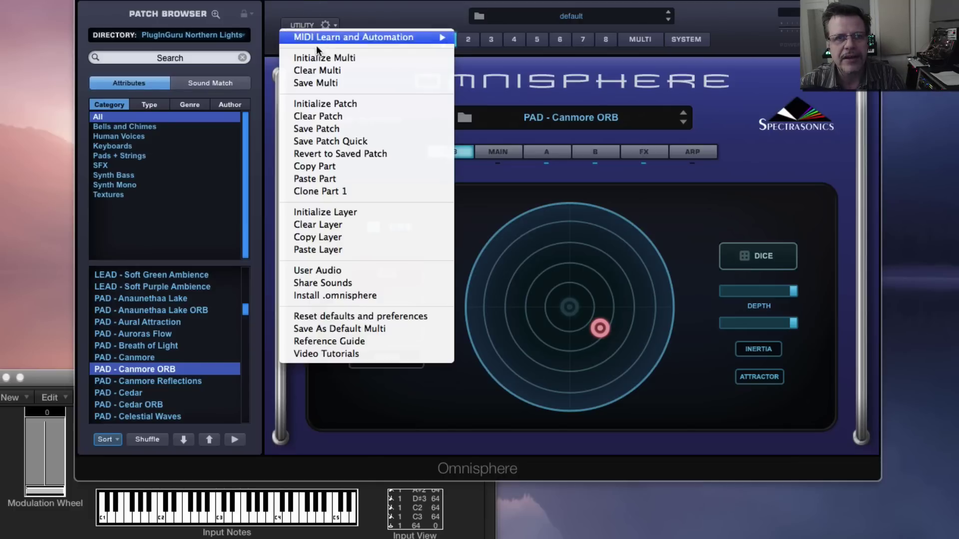
pyautogui.click(324, 101)
pyautogui.click(660, 137)
# Step: In layer A, modulate the filter cutoff with the Orb and set the modulation source amount to maximum
pyautogui.click(556, 155)
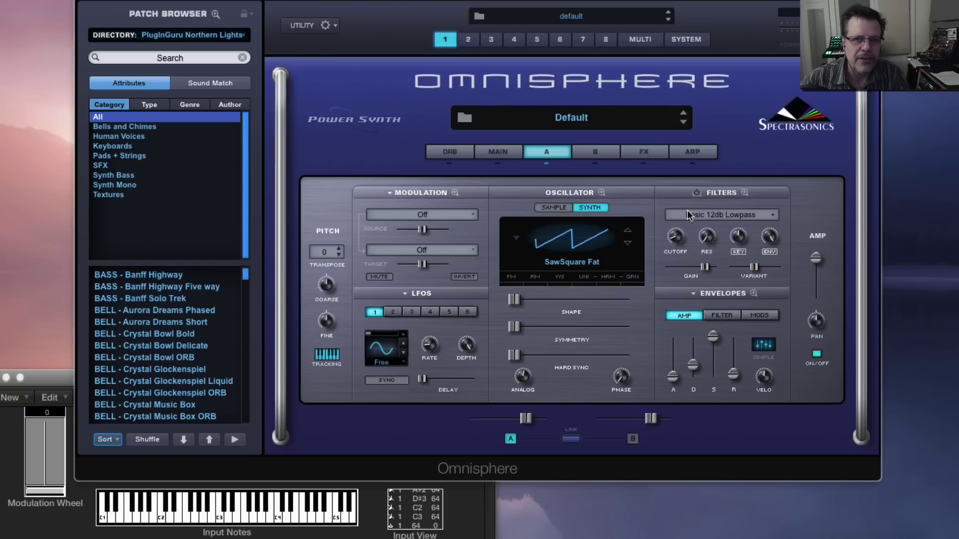
pyautogui.rightClick(679, 235)
pyautogui.moveTo(702, 250)
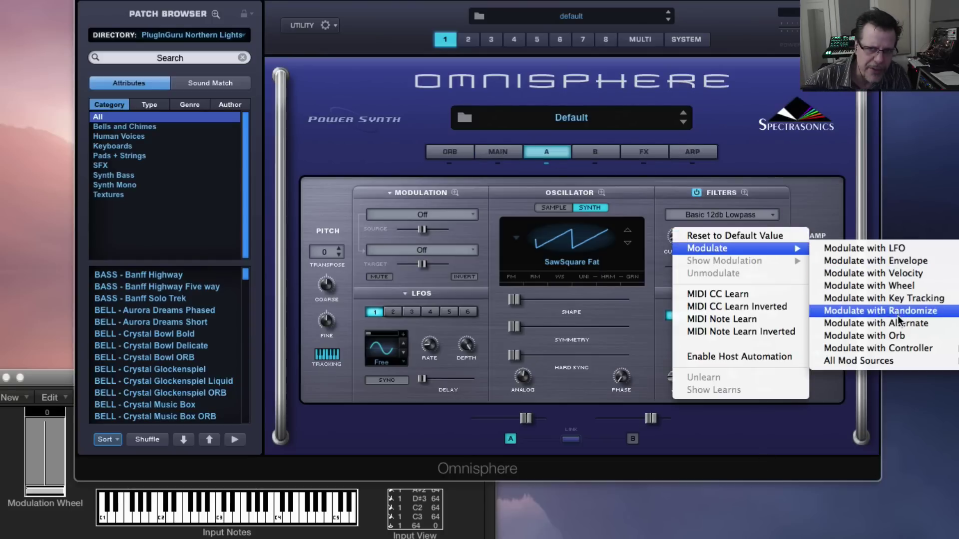
pyautogui.click(895, 333)
pyautogui.moveTo(426, 229); pyautogui.dragTo(562, 239)
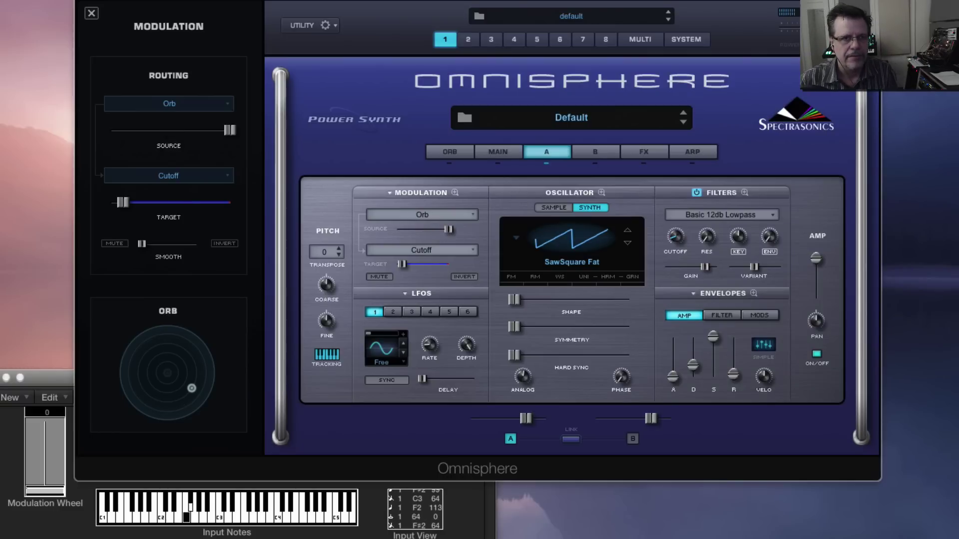
# Step: Turn on the Orb and move its puck from the centre toward the right edge to sweep the cutoff
pyautogui.click(456, 152)
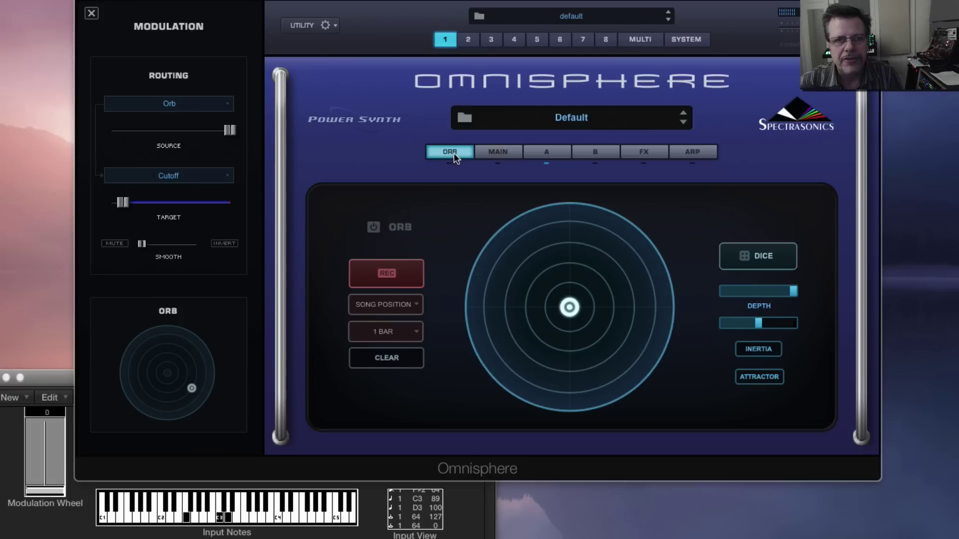
pyautogui.click(373, 228)
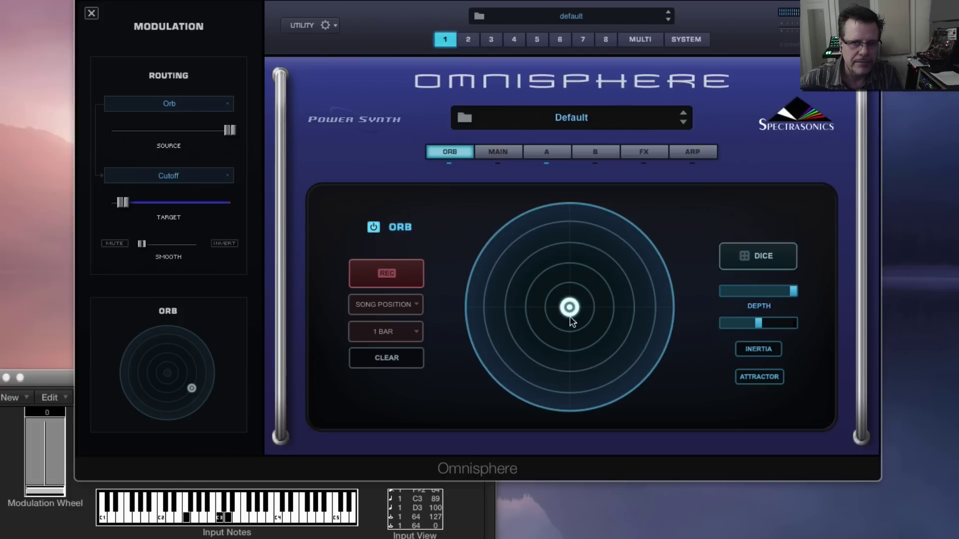
pyautogui.moveTo(568, 322); pyautogui.dragTo(632, 309)
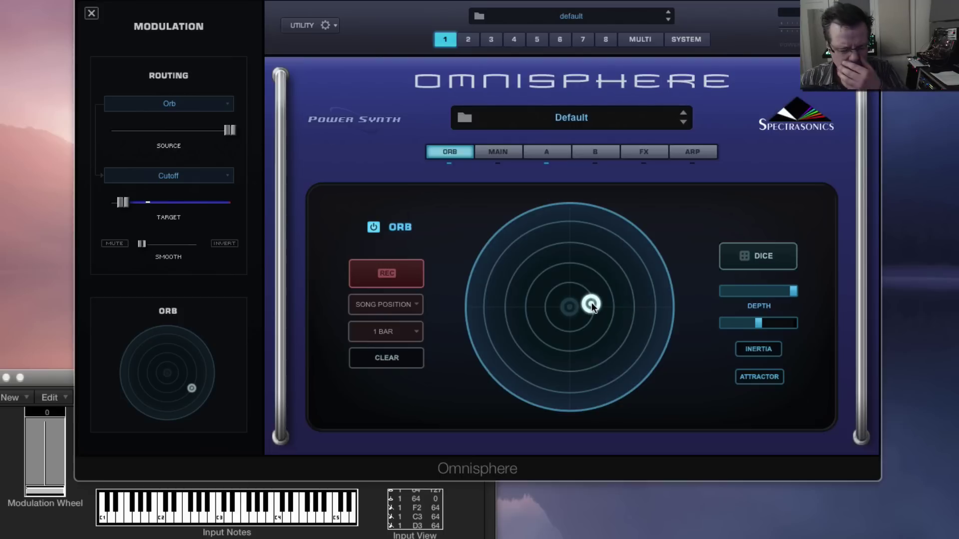
pyautogui.moveTo(582, 306); pyautogui.dragTo(621, 308)
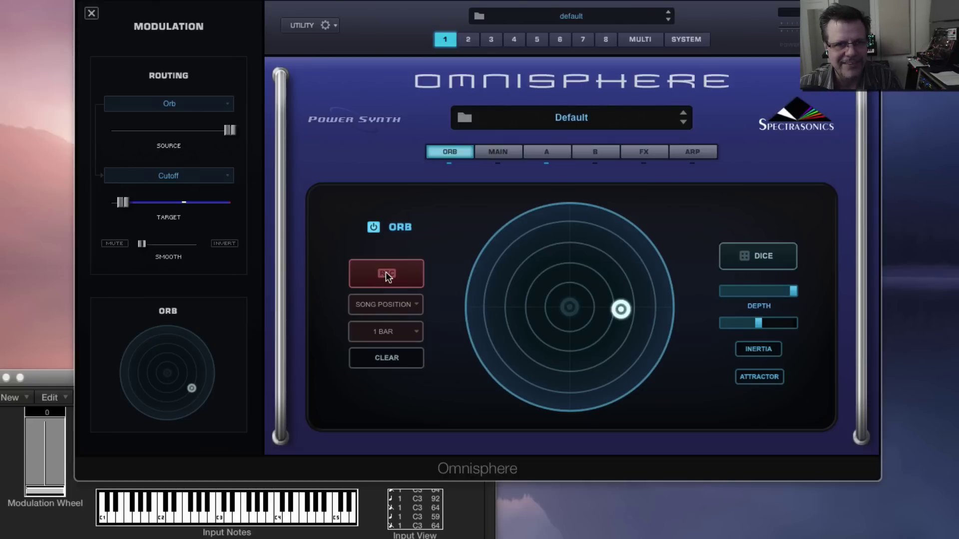
# Step: Clear the Orb, set its recording mode to Legato and record a 1-bar motion from the centre toward the right edge
pyautogui.click(393, 359)
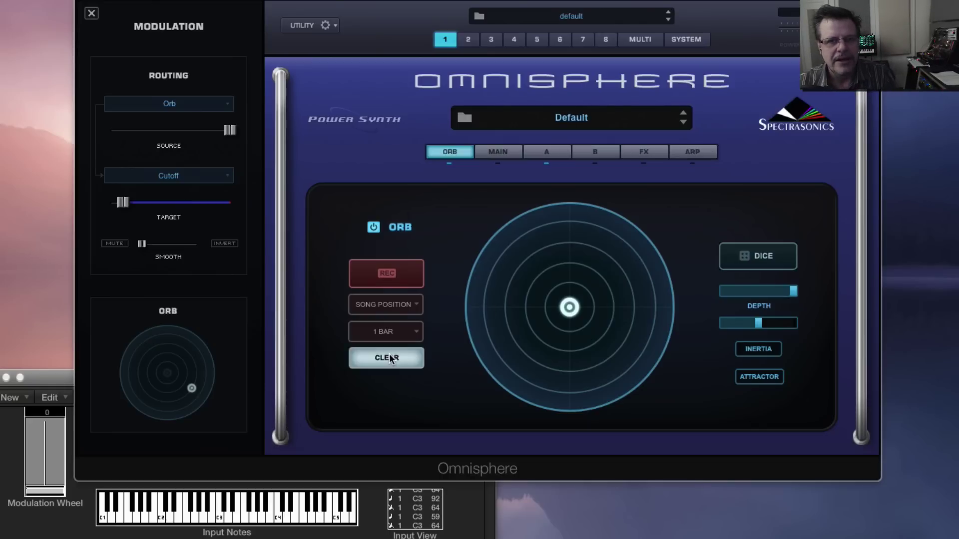
pyautogui.click(391, 315)
pyautogui.click(394, 290)
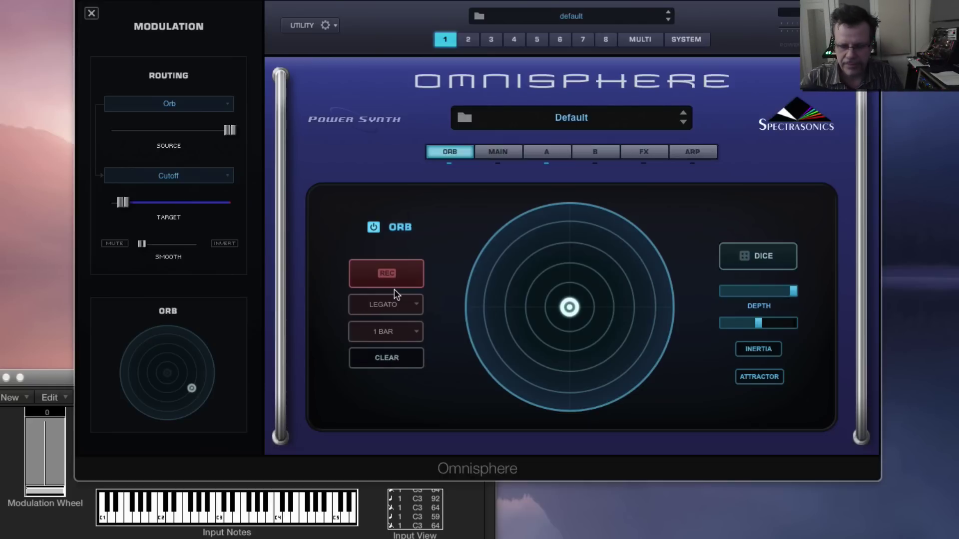
pyautogui.click(392, 280)
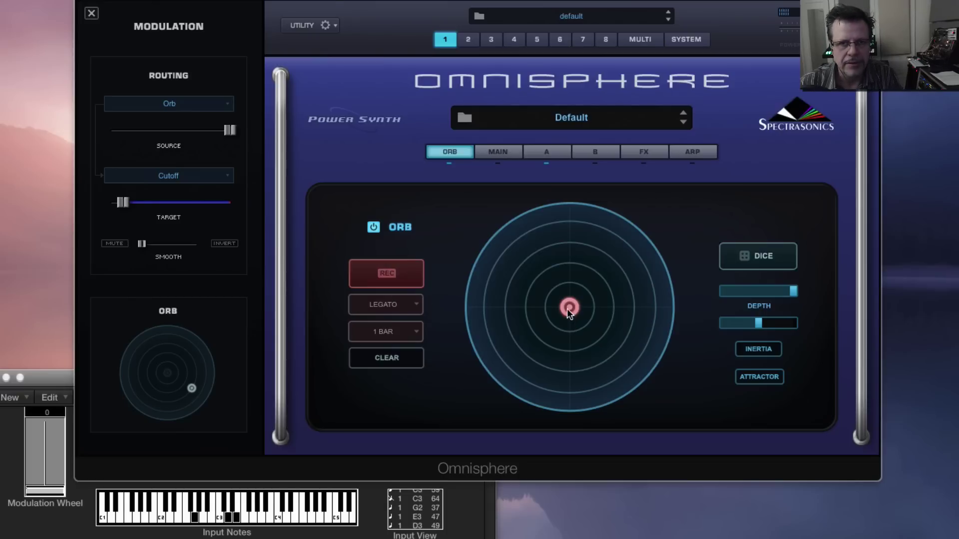
pyautogui.moveTo(568, 308)
pyautogui.mouseDown()
pyautogui.moveTo(643, 301)
pyautogui.moveTo(642, 310)
pyautogui.mouseUp()
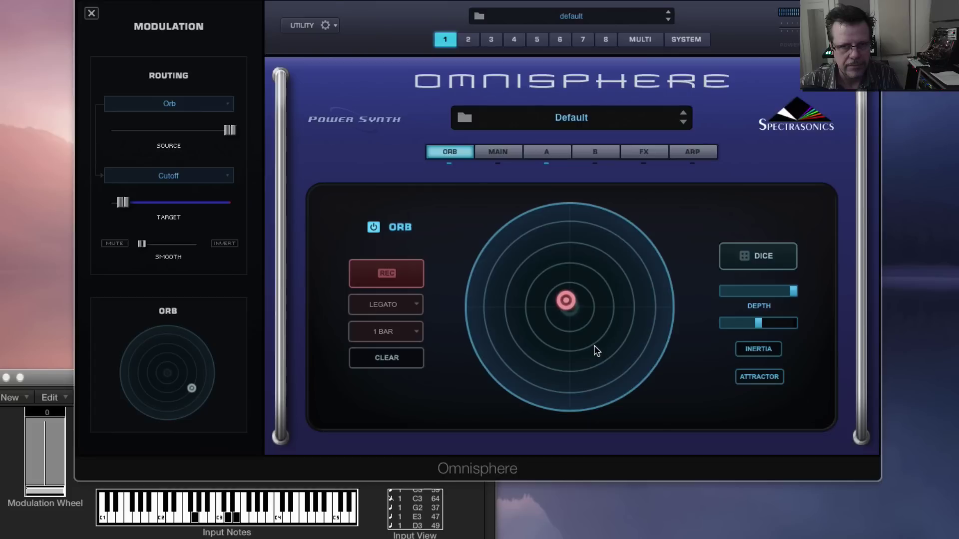
# Step: Re-record the 1-bar Orb motion with repeated sweeps across the circle toward the right edge
pyautogui.click(388, 275)
pyautogui.moveTo(605, 306)
pyautogui.mouseDown()
pyautogui.moveTo(571, 312)
pyautogui.moveTo(657, 312)
pyautogui.mouseUp()
pyautogui.moveTo(538, 307)
pyautogui.mouseDown()
pyautogui.moveTo(694, 304)
pyautogui.moveTo(580, 305)
pyautogui.moveTo(642, 310)
pyautogui.mouseUp()
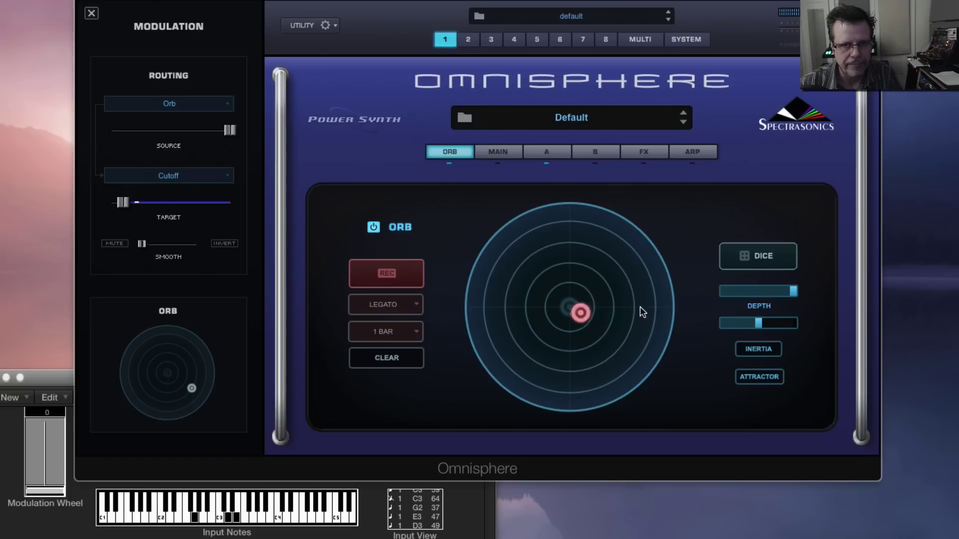
# Step: Switch the recorded Orb motion to Song Position and lower the Orb's Depth to about half
pyautogui.click(387, 308)
pyautogui.click(392, 318)
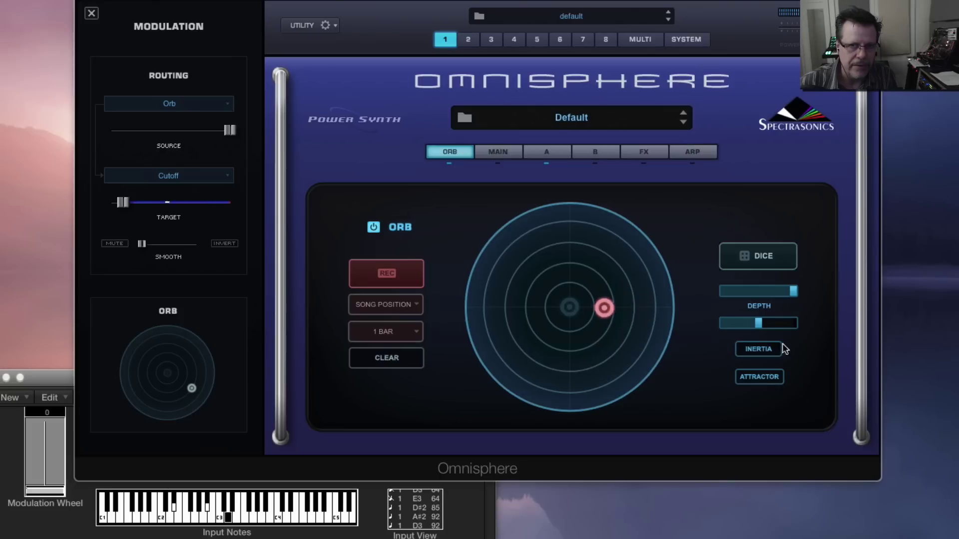
pyautogui.moveTo(793, 294); pyautogui.dragTo(756, 299)
# Step: Lower layer A's amp level and modulate it with the Orb, with the source amount at maximum
pyautogui.click(542, 150)
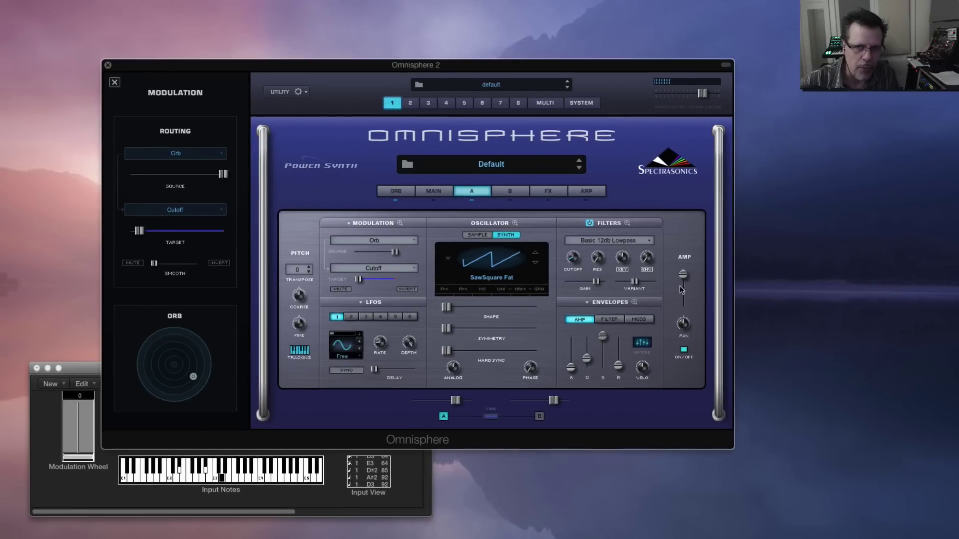
pyautogui.moveTo(681, 290); pyautogui.dragTo(688, 284)
pyautogui.rightClick(687, 304)
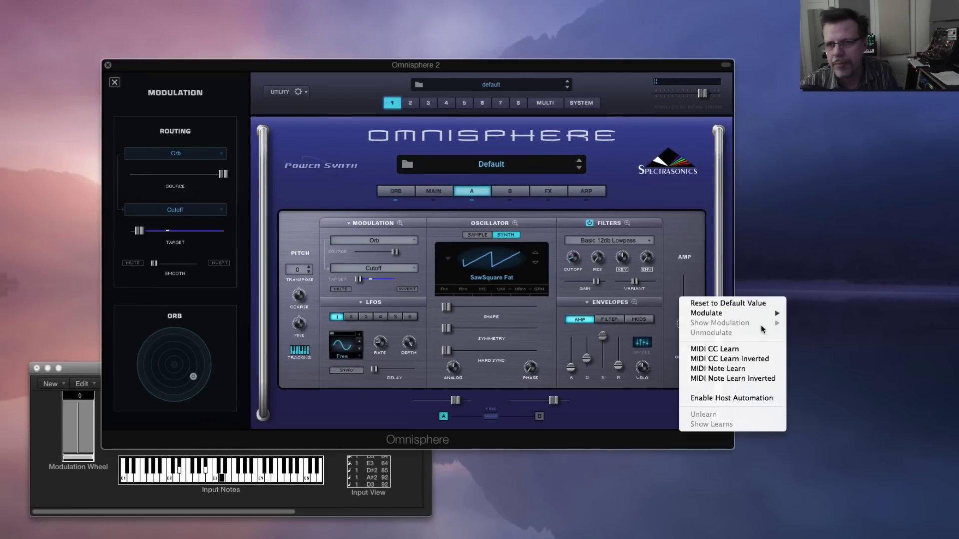
pyautogui.moveTo(764, 313)
pyautogui.click(834, 382)
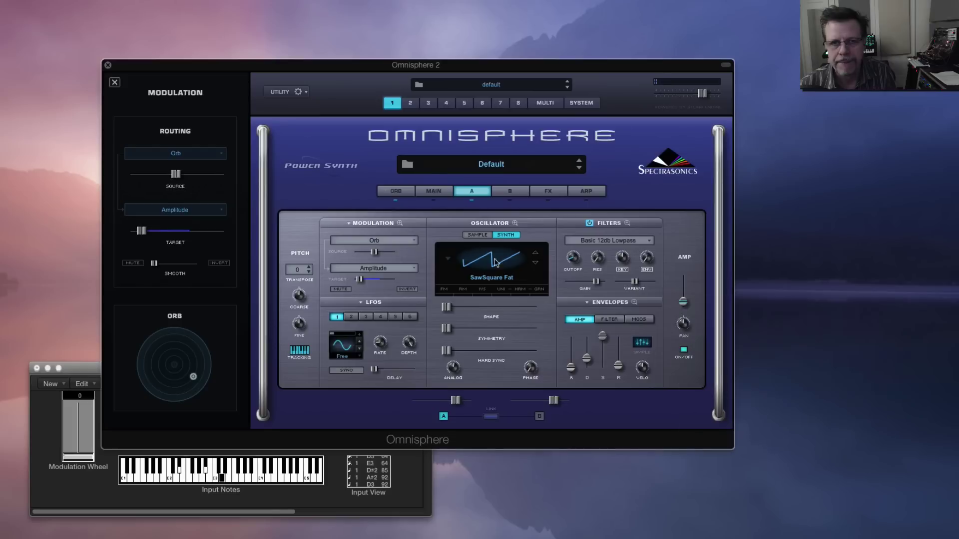
pyautogui.moveTo(378, 250); pyautogui.dragTo(405, 254)
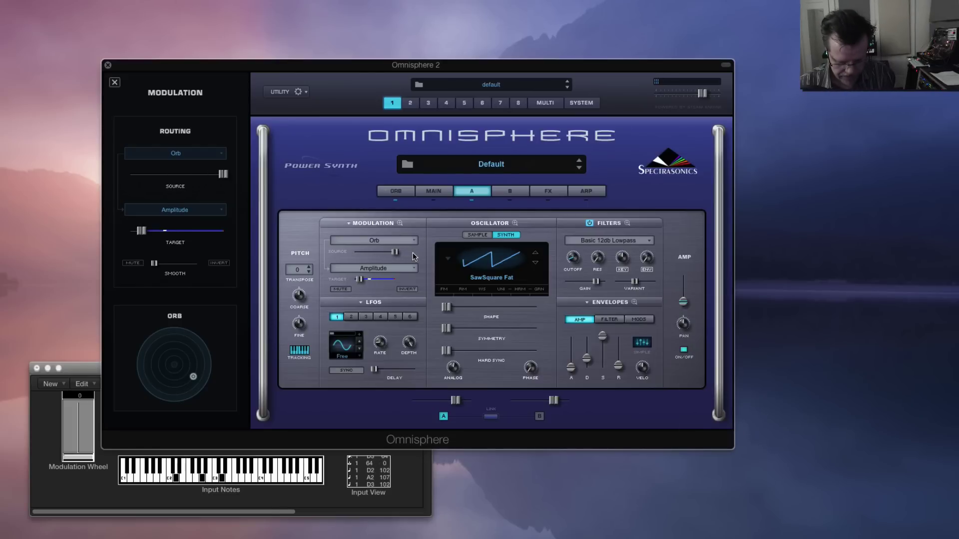
# Step: Add a PRO-Verb reverb to the first slot of the Aux effects rack and raise its mix to maximum
pyautogui.click(549, 193)
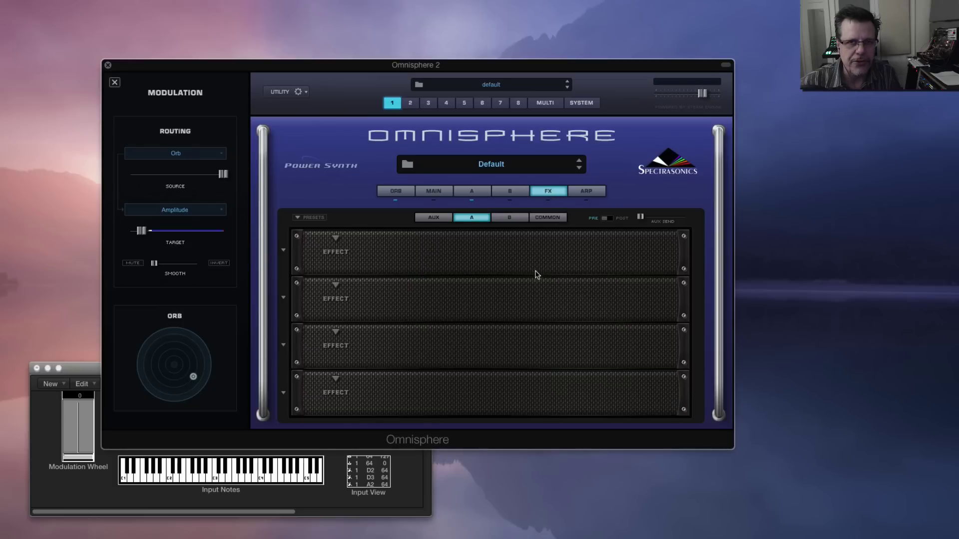
pyautogui.click(433, 218)
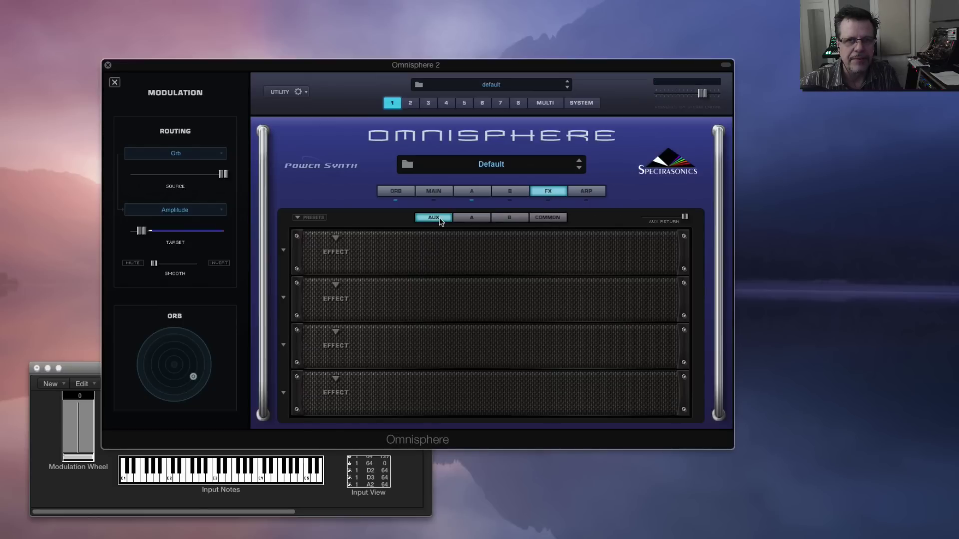
pyautogui.click(329, 242)
pyautogui.moveTo(355, 338)
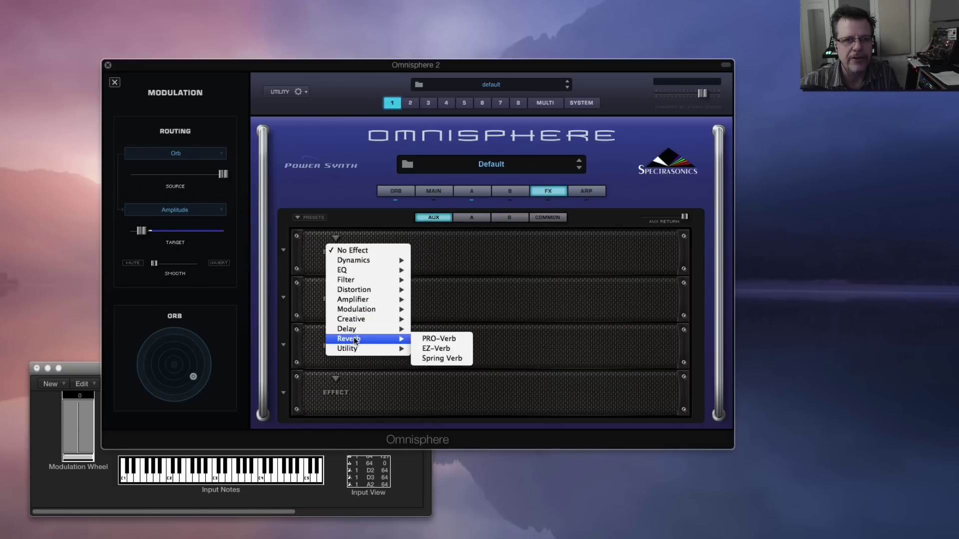
pyautogui.click(431, 339)
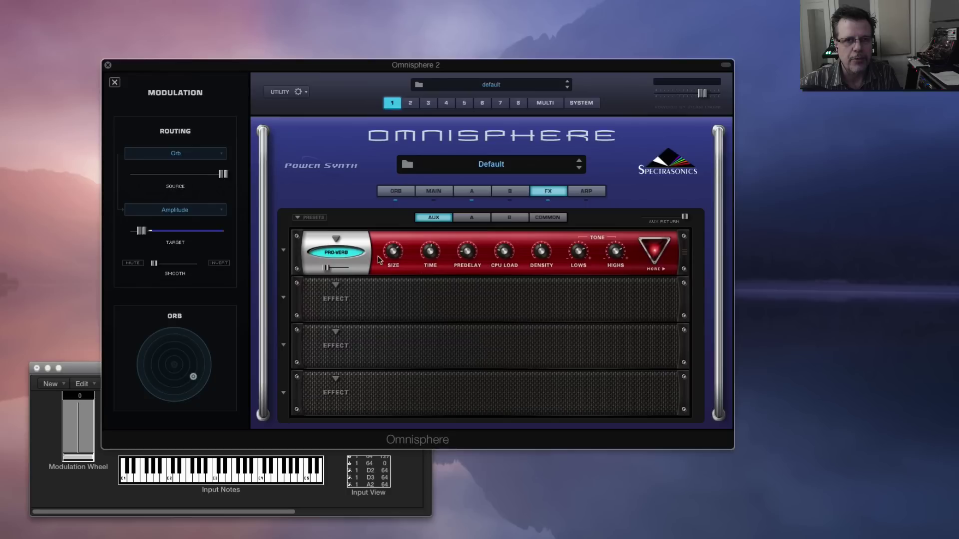
pyautogui.moveTo(327, 269); pyautogui.dragTo(349, 268)
pyautogui.moveTo(432, 248)
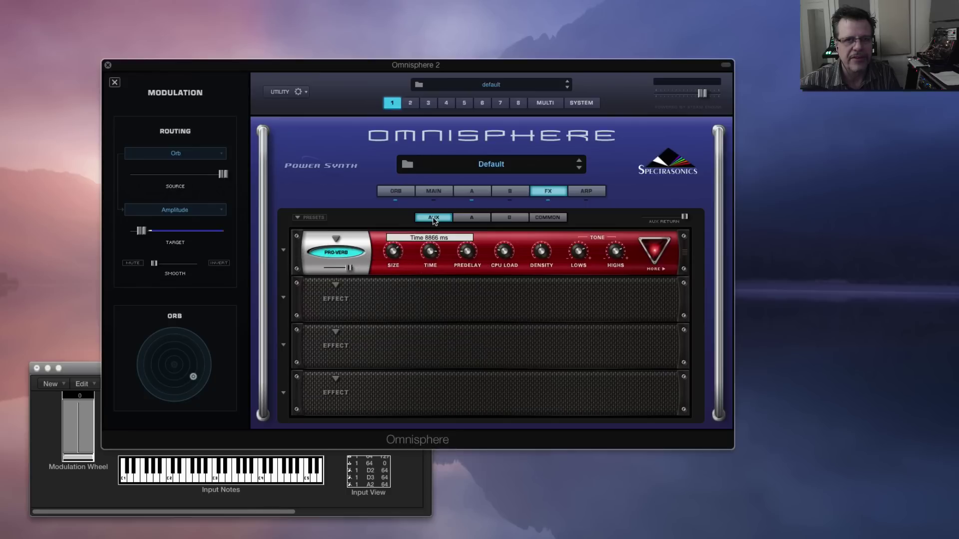
# Step: Modulate the Common rack's aux send with the Orb and set the source amount to maximum
pyautogui.click(546, 219)
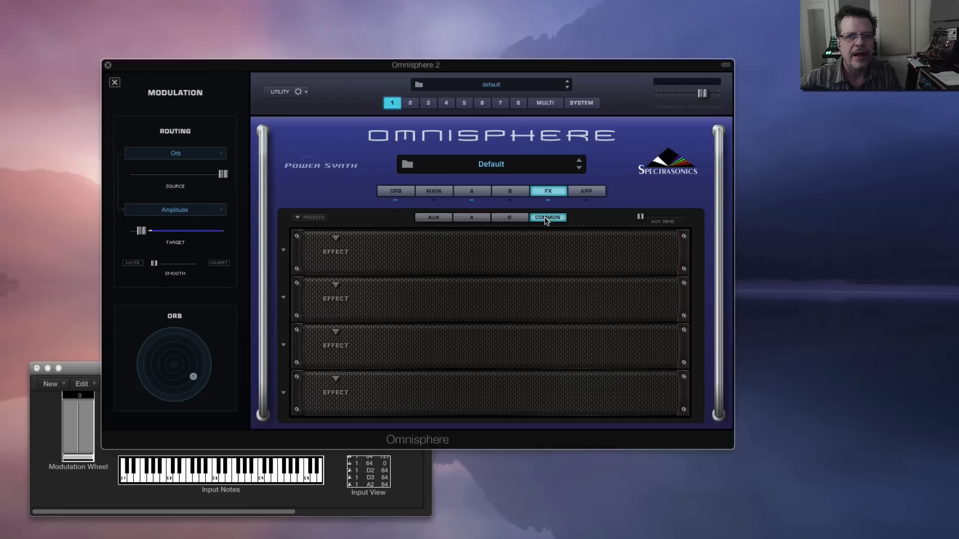
pyautogui.rightClick(641, 217)
pyautogui.moveTo(667, 230)
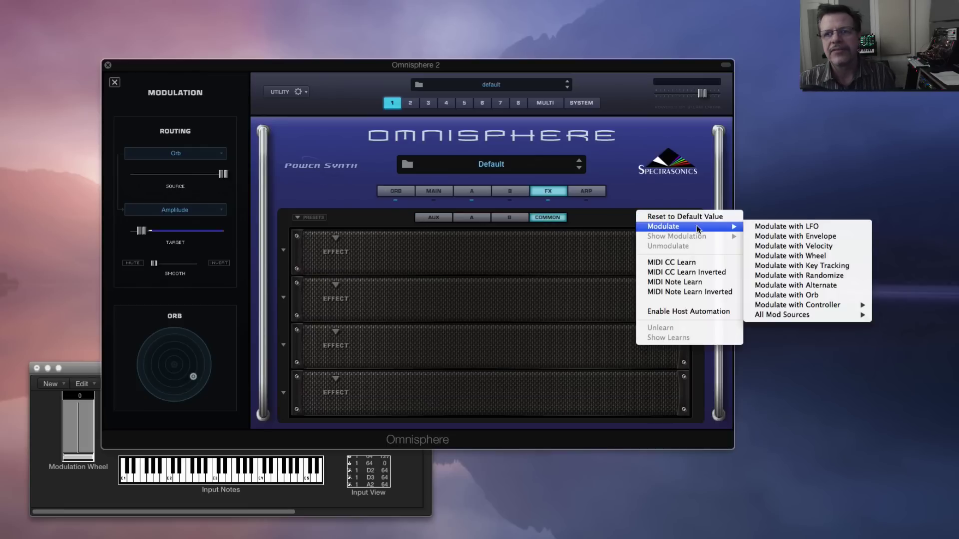
pyautogui.click(764, 295)
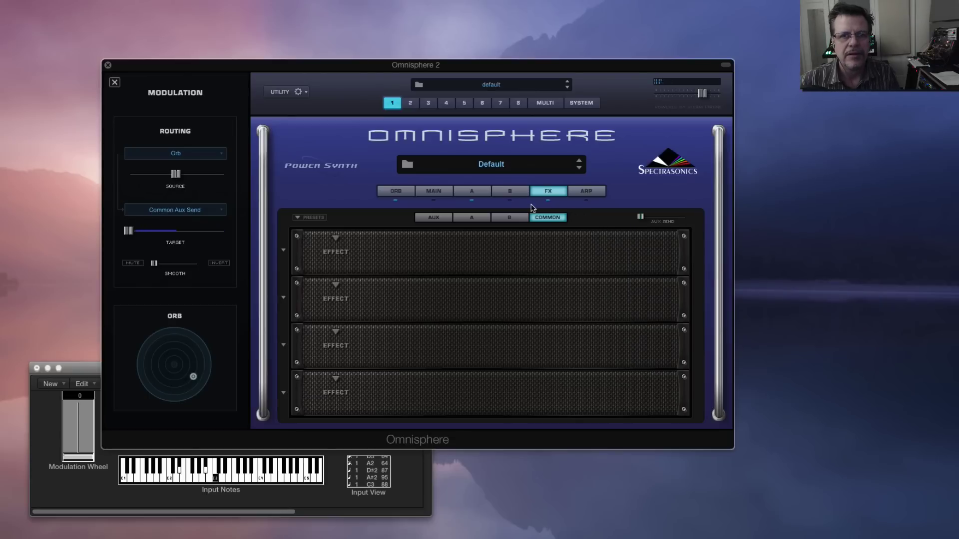
pyautogui.moveTo(186, 183); pyautogui.dragTo(233, 186)
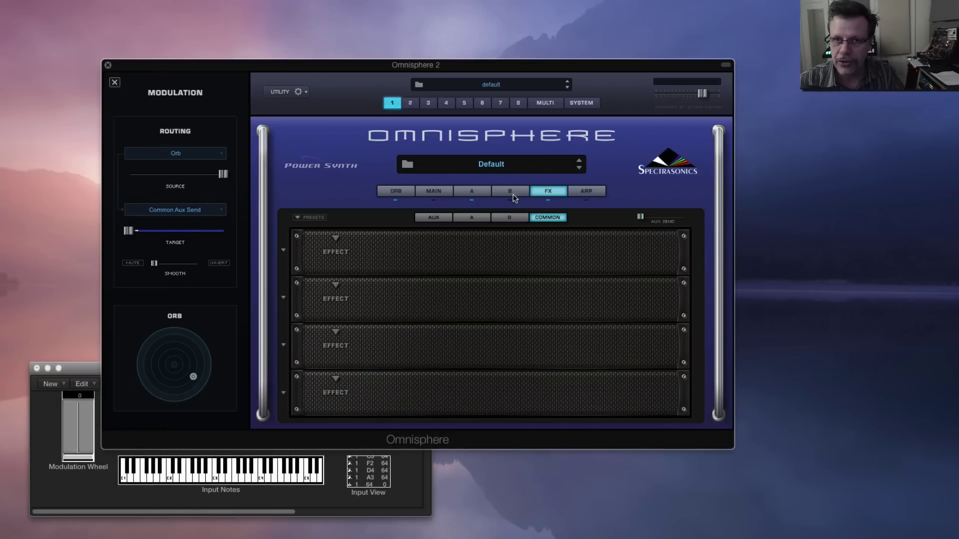
# Step: Randomize the Orb's modulation with Dice three times while its motion plays, and raise its Depth to near maximum
pyautogui.click(470, 192)
pyautogui.click(394, 195)
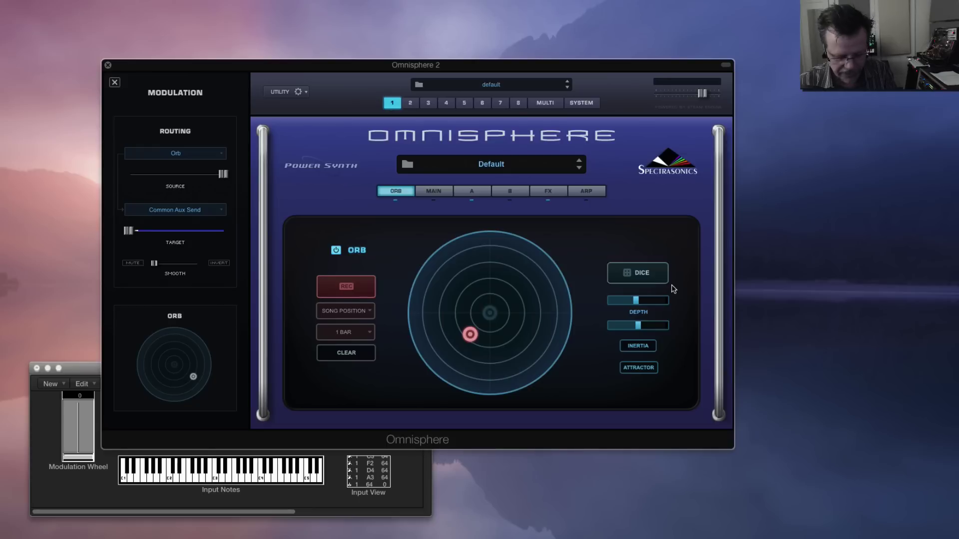
pyautogui.click(648, 276)
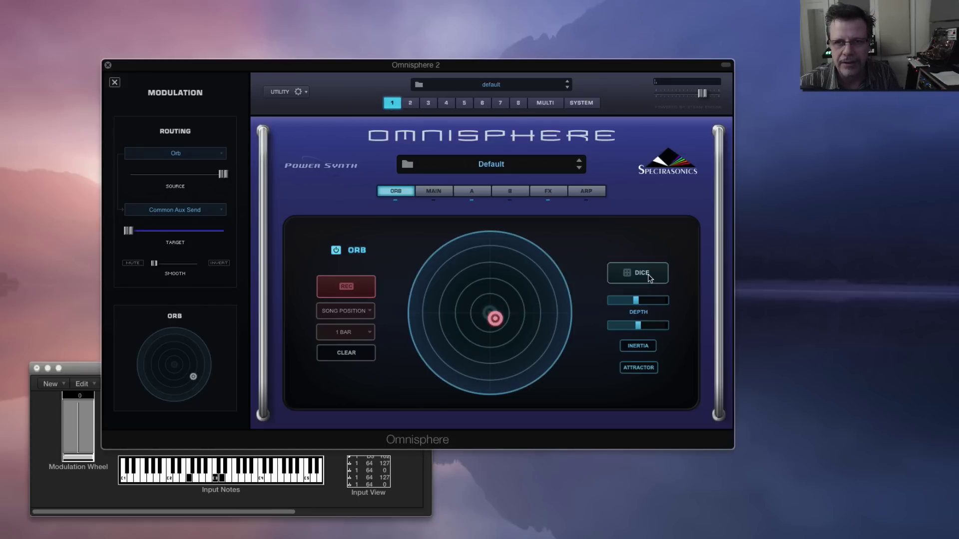
pyautogui.click(648, 278)
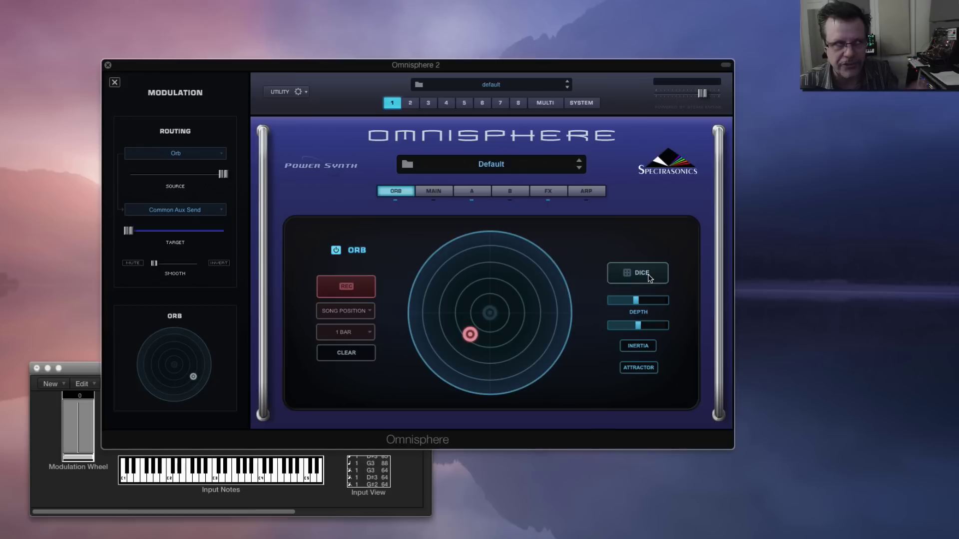
pyautogui.click(649, 278)
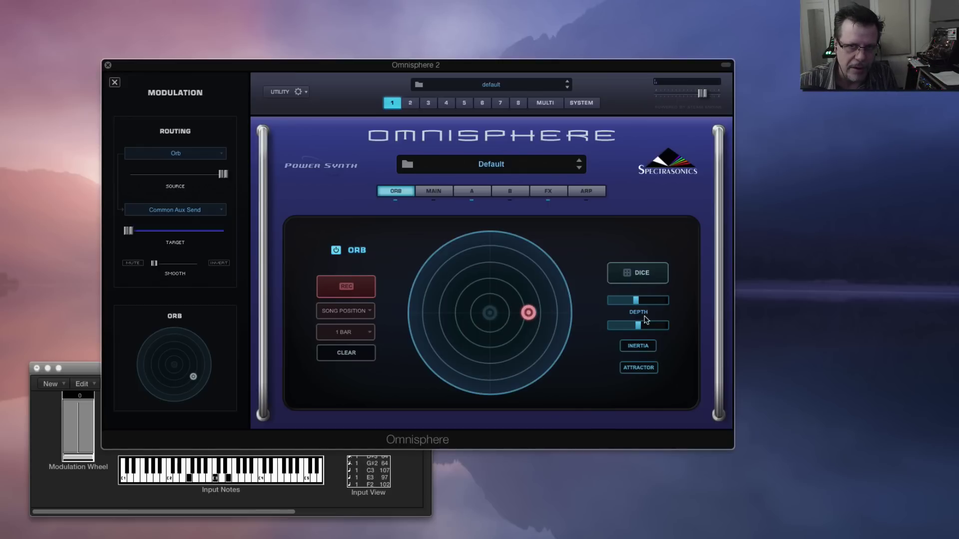
pyautogui.moveTo(635, 301); pyautogui.dragTo(660, 298)
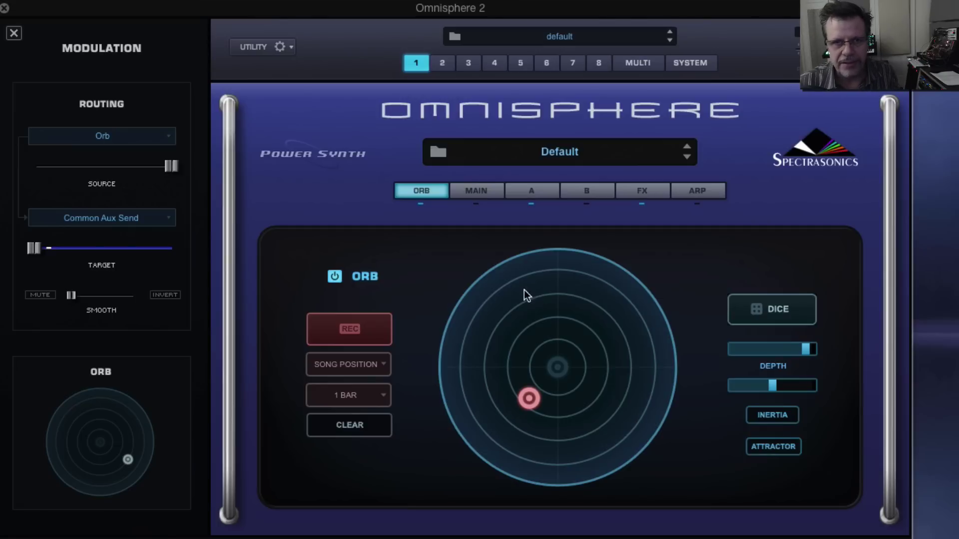
# Step: Load the BELL - Crystal Music Box ORB patch from the Northern Lights library and open its enlarged patch information
pyautogui.click(531, 192)
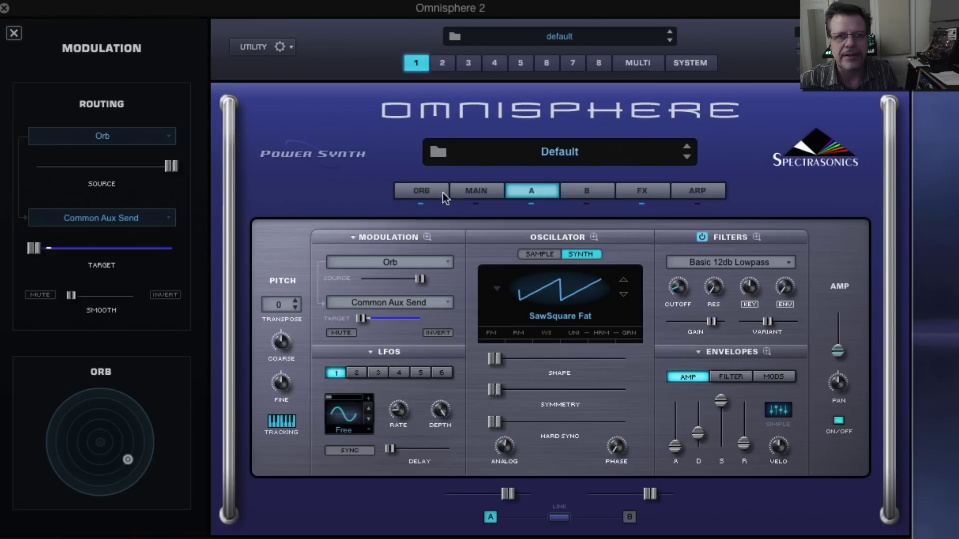
pyautogui.click(12, 32)
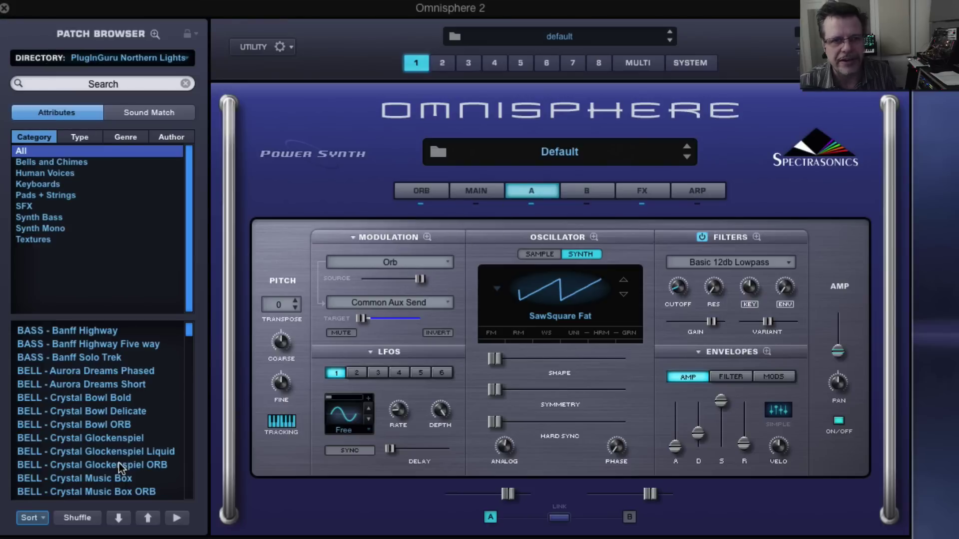
pyautogui.scroll(-4, 122, 457)
pyautogui.click(125, 439)
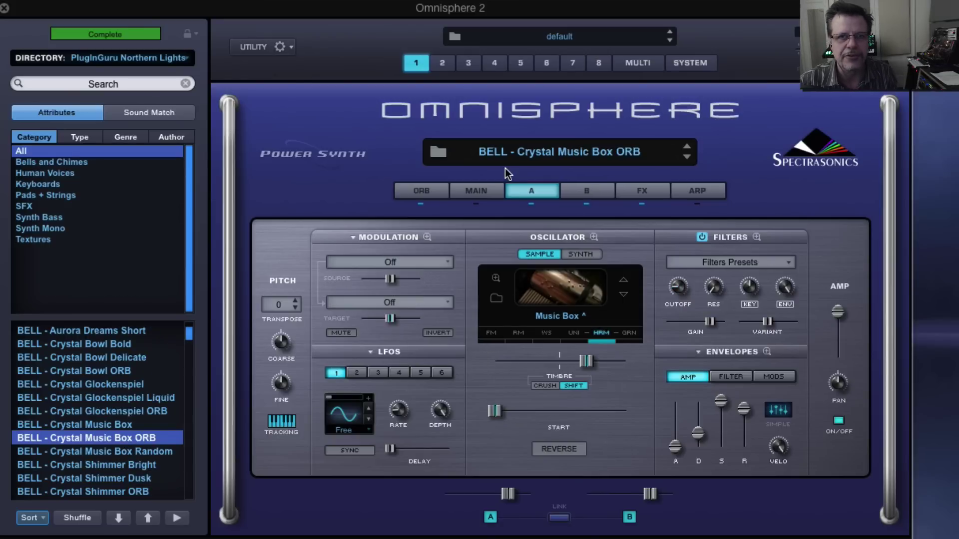
pyautogui.click(494, 196)
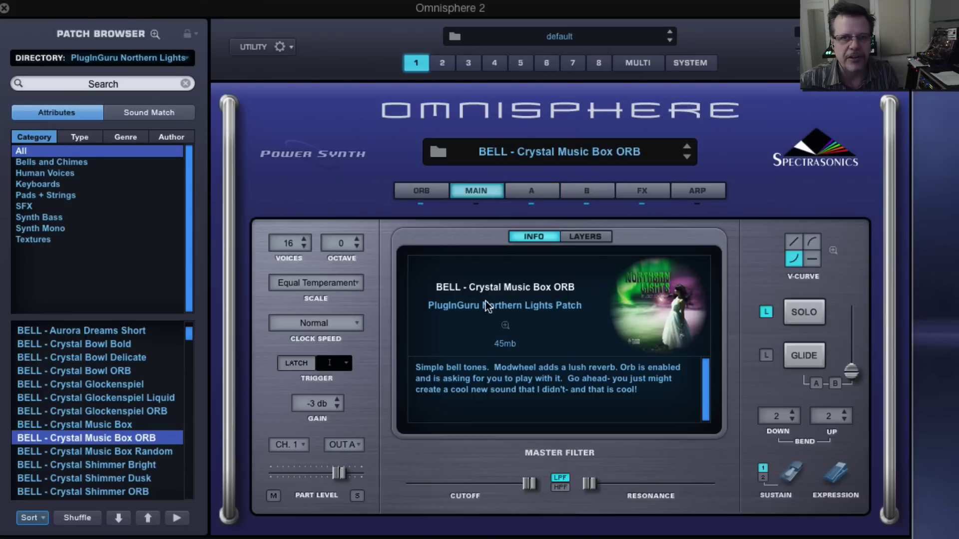
pyautogui.click(504, 327)
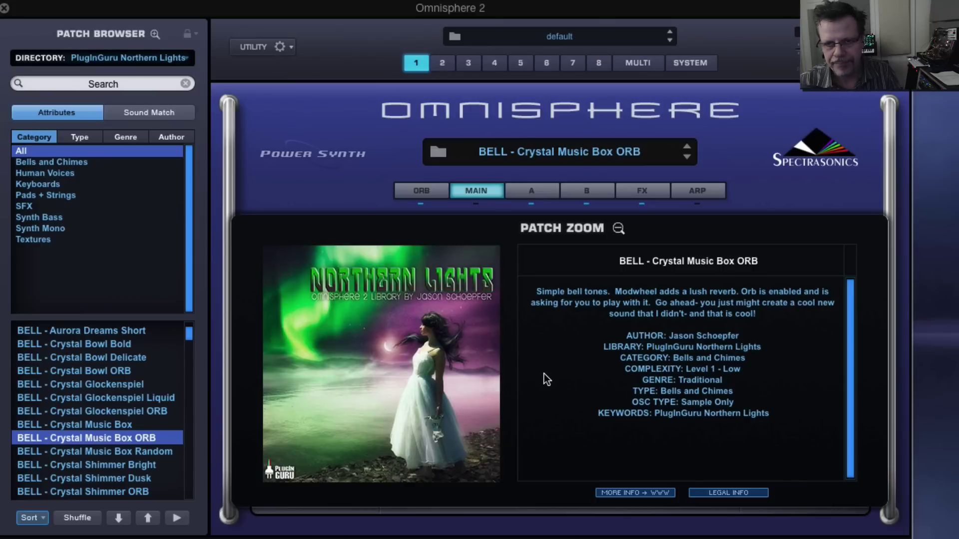